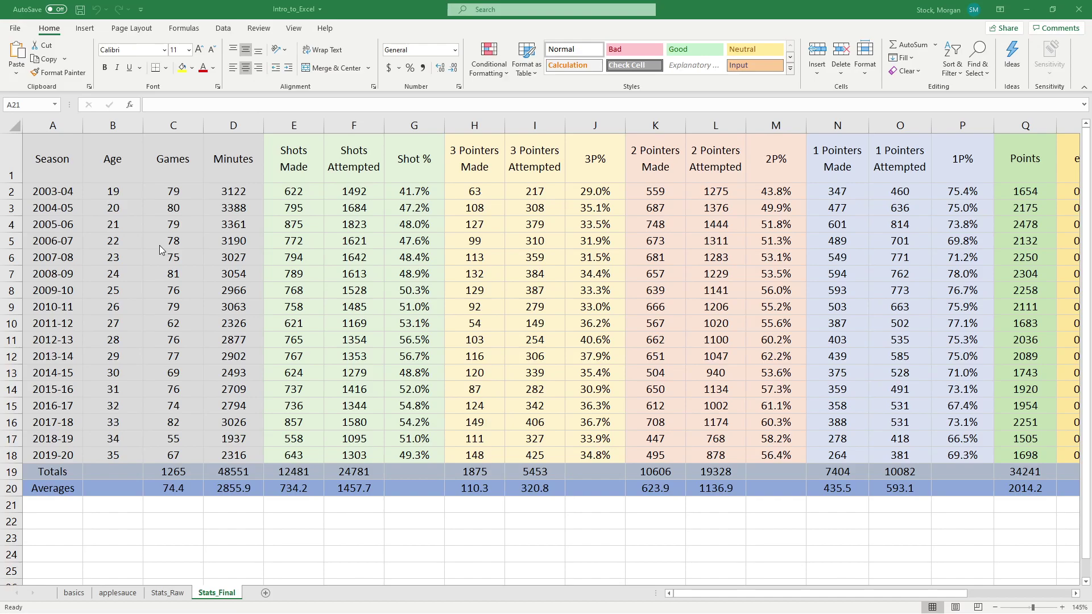
Step: Select ages 19–29 in B2:B12 together with their Shot % values in G2:G12
{"action": "left_click", "coordinate": [125, 143]}
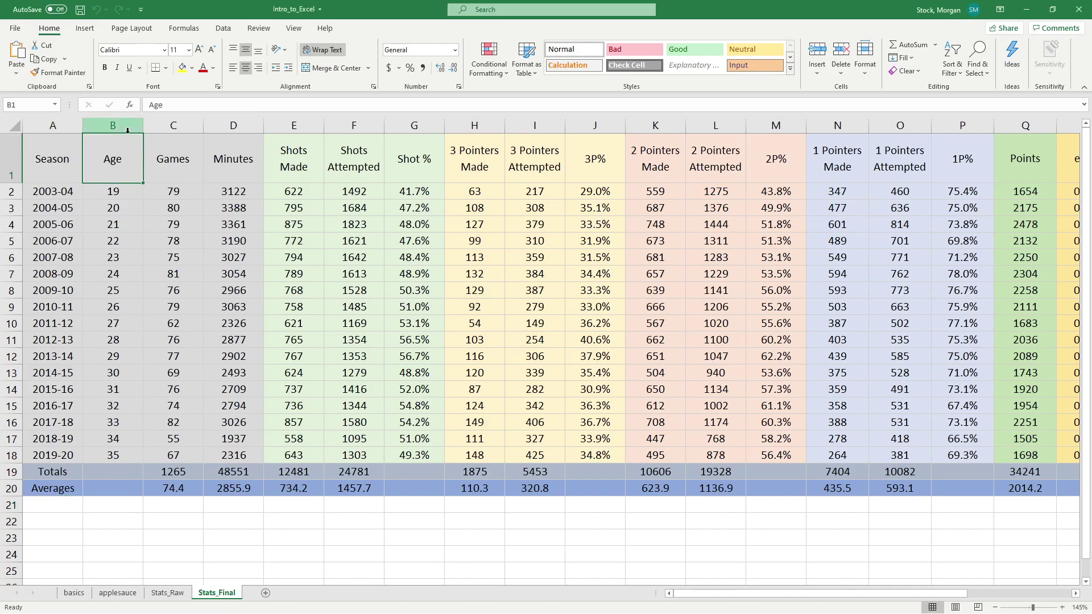
{"action": "left_click", "coordinate": [126, 125]}
{"action": "left_click", "coordinate": [233, 191]}
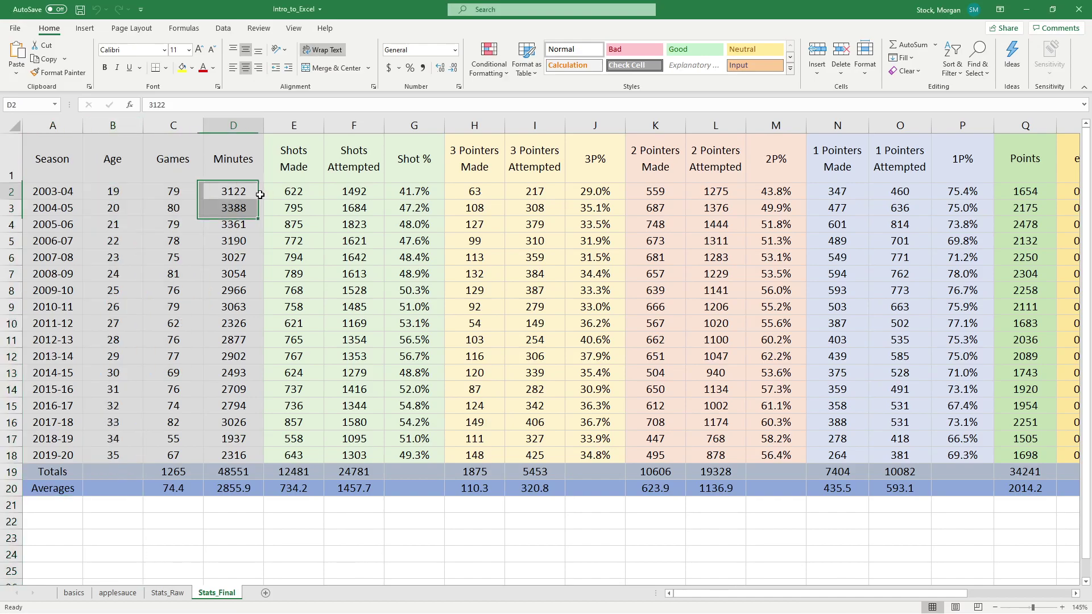
{"action": "left_click", "coordinate": [389, 126]}
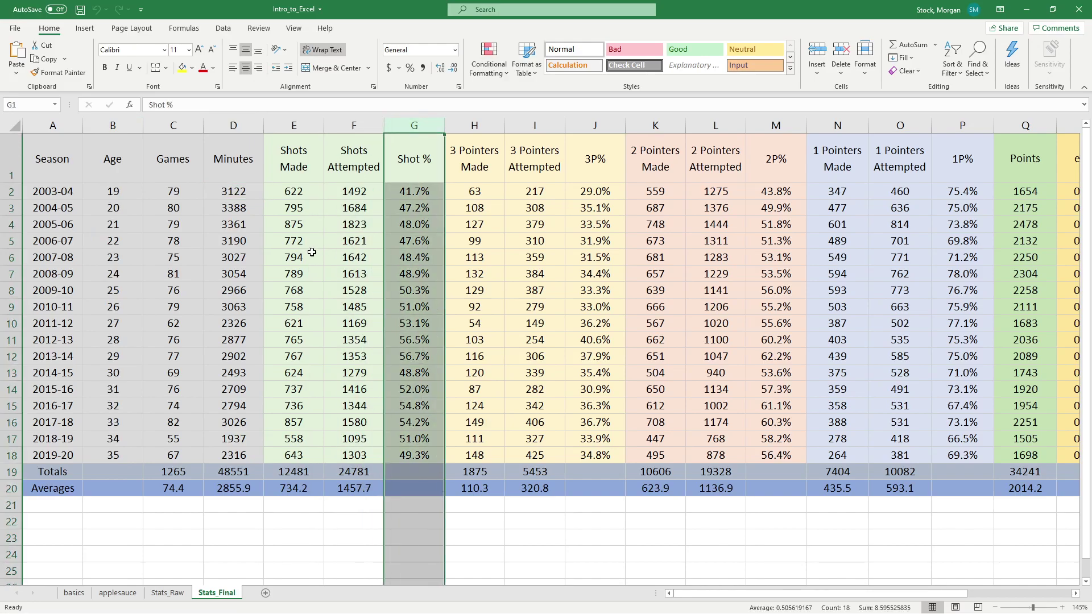
{"action": "left_click", "coordinate": [182, 238]}
{"action": "left_click_drag", "start_coordinate": [117, 192], "coordinate": [135, 361]}
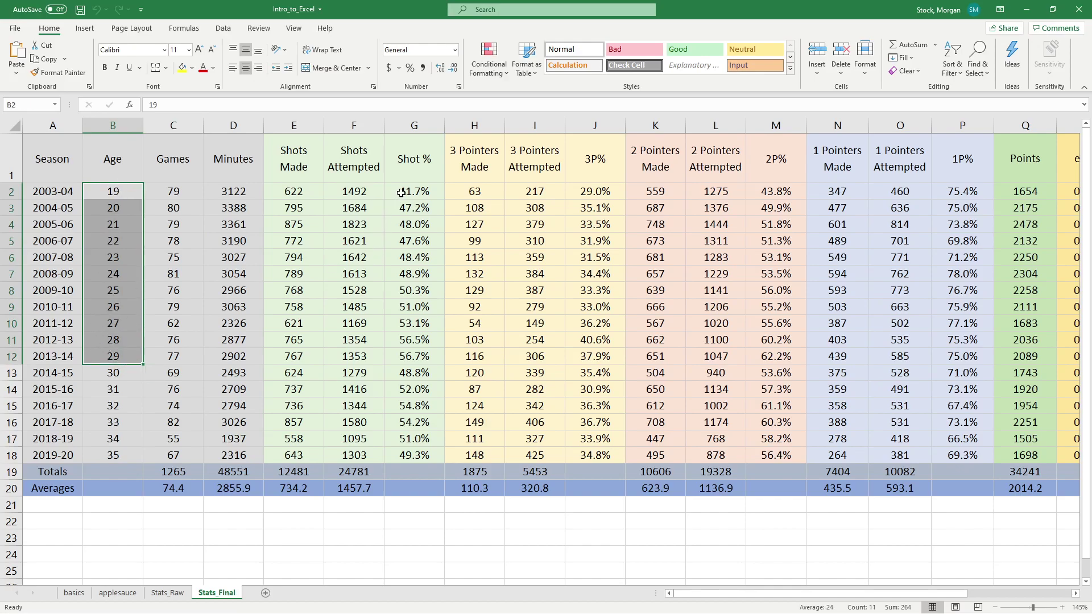
{"action": "left_click_drag", "start_coordinate": [401, 193], "coordinate": [402, 358], "text": "ctrl"}
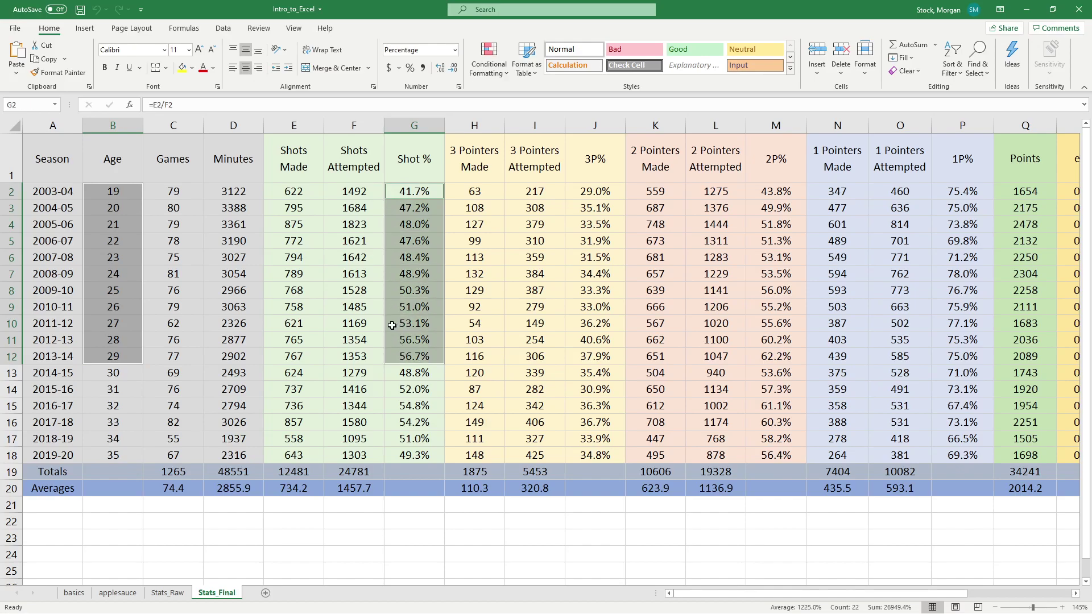
Step: Insert a plain scatter chart of the selection and drag it over the table
{"action": "left_click", "coordinate": [84, 32]}
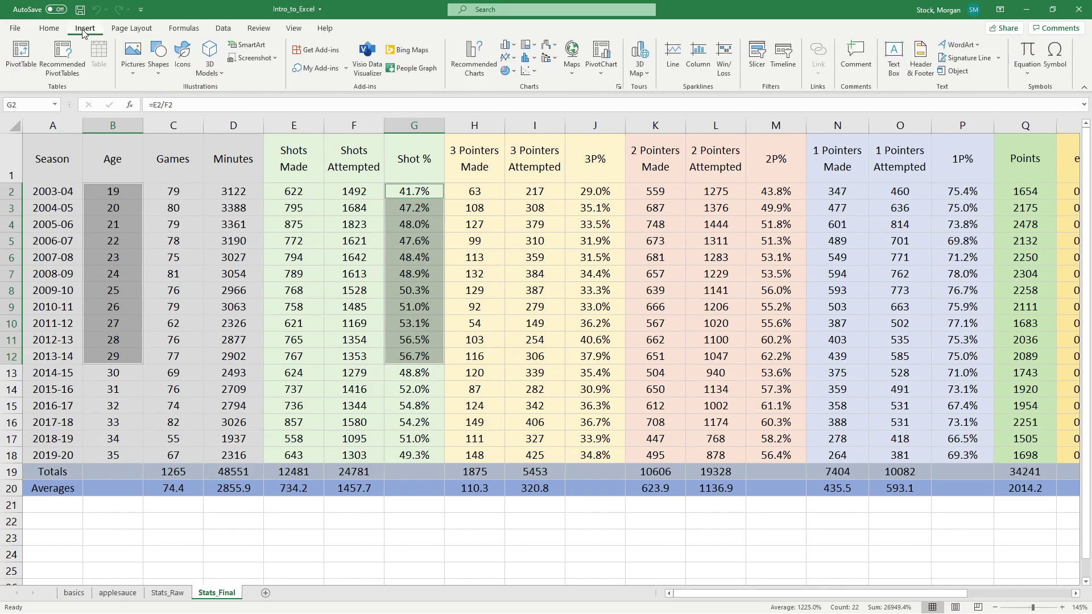
{"action": "left_click", "coordinate": [525, 73]}
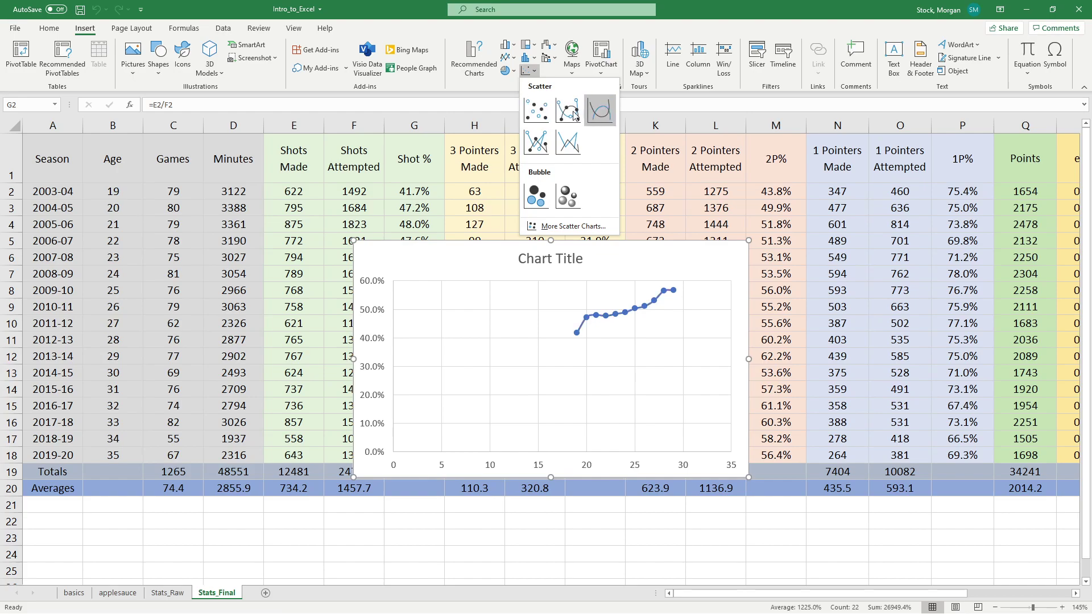
{"action": "left_click", "coordinate": [541, 122]}
{"action": "left_click_drag", "start_coordinate": [724, 280], "coordinate": [579, 210]}
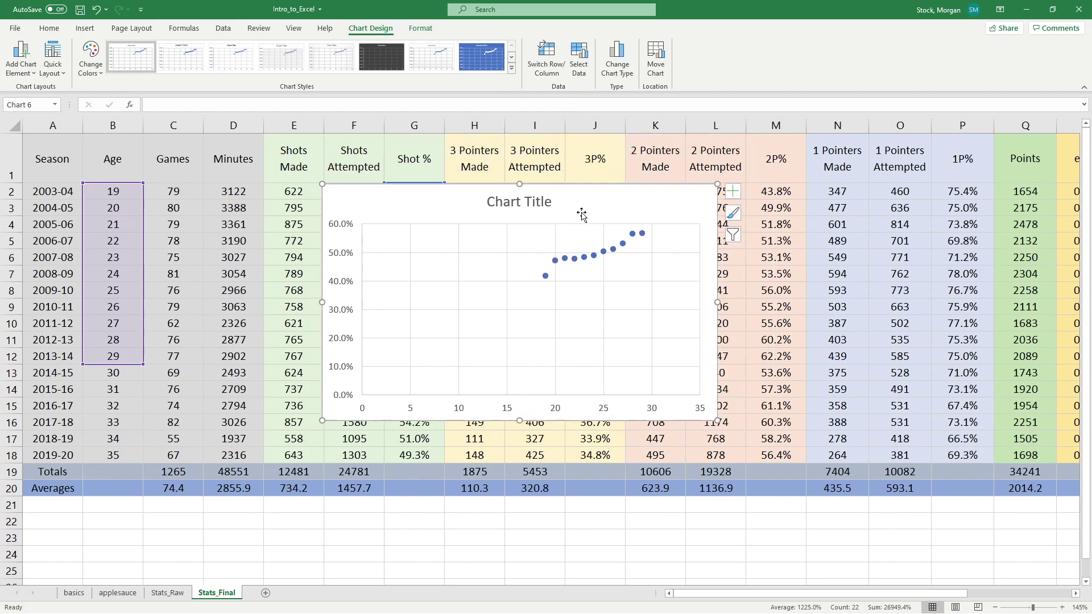
Step: Move the chart to a new chart sheet named shot%_graph
{"action": "right_click", "coordinate": [588, 206]}
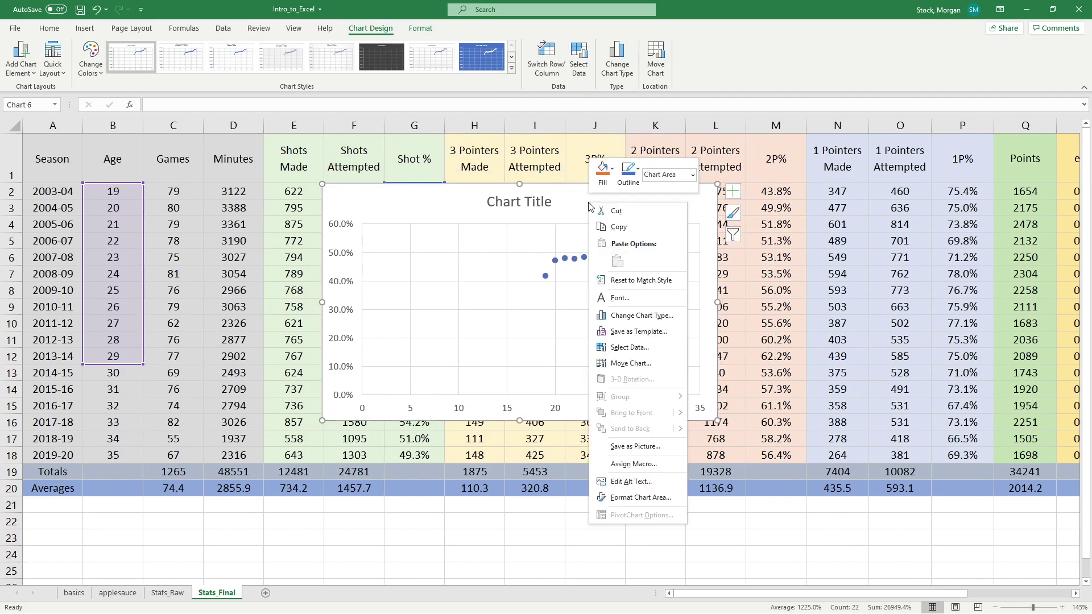
{"action": "left_click", "coordinate": [648, 364]}
{"action": "left_click", "coordinate": [596, 351]}
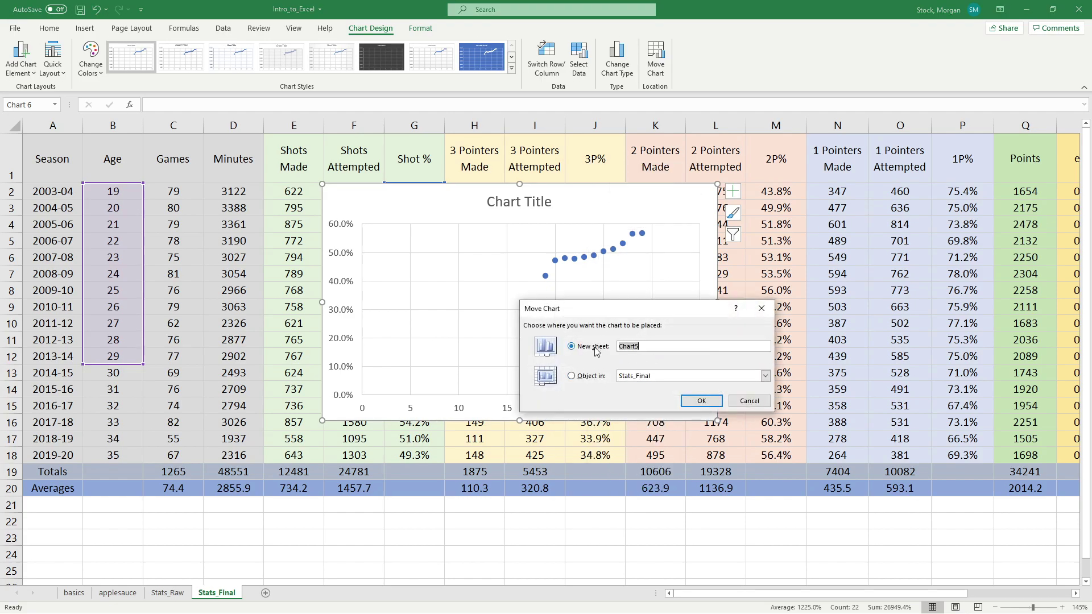
{"action": "type", "text": "shot%_graph"}
{"action": "key", "text": "Return"}
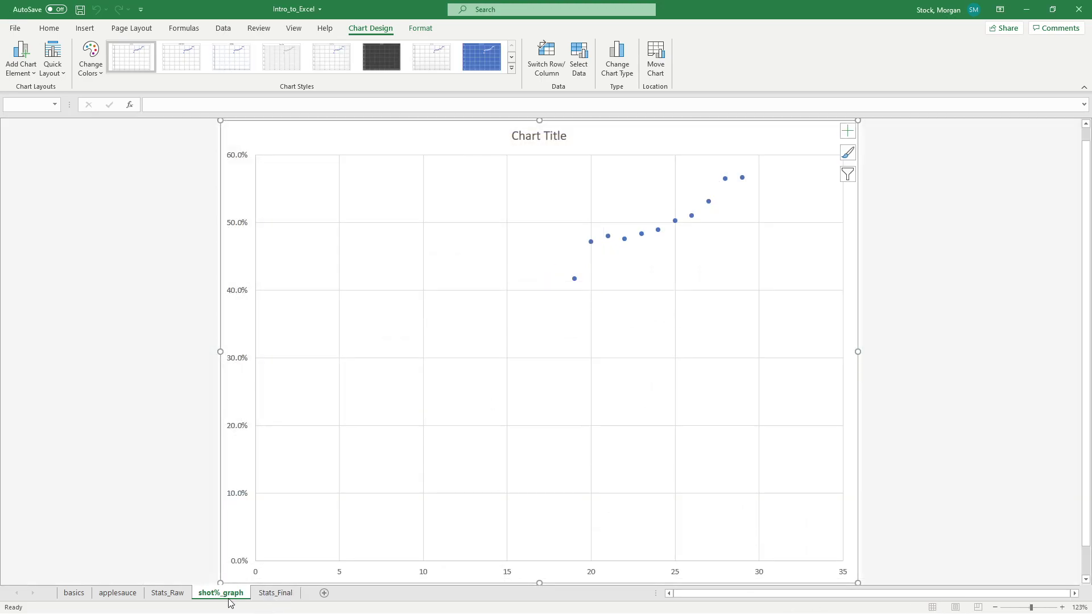
Step: Reorder the shot%_graph tab to follow Stats_Final and select the chart on it
{"action": "left_click_drag", "start_coordinate": [268, 601], "coordinate": [199, 598]}
{"action": "left_click", "coordinate": [263, 594]}
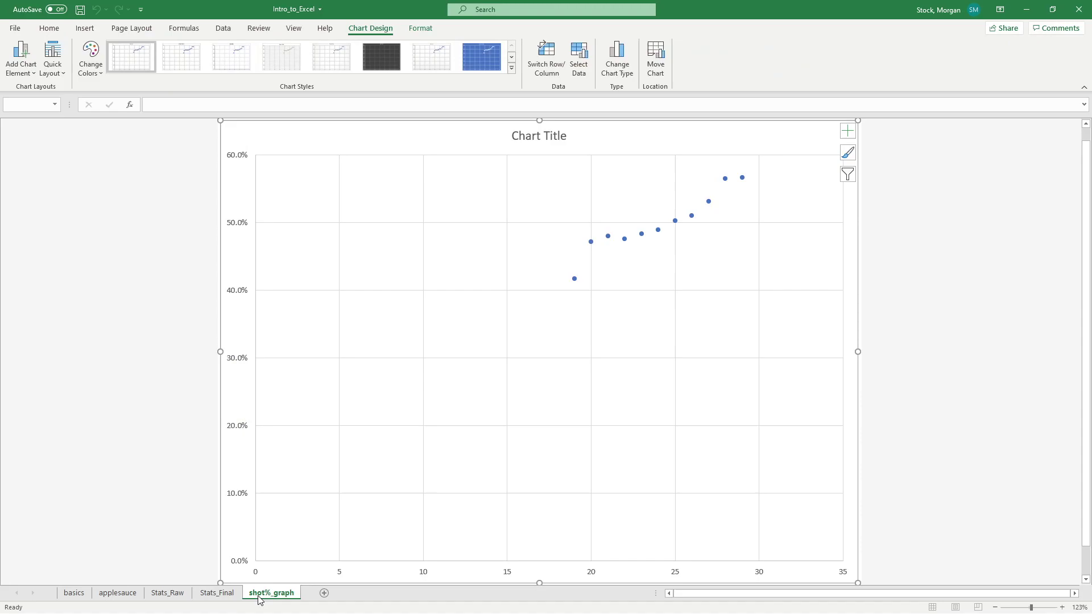
{"action": "left_click", "coordinate": [418, 291]}
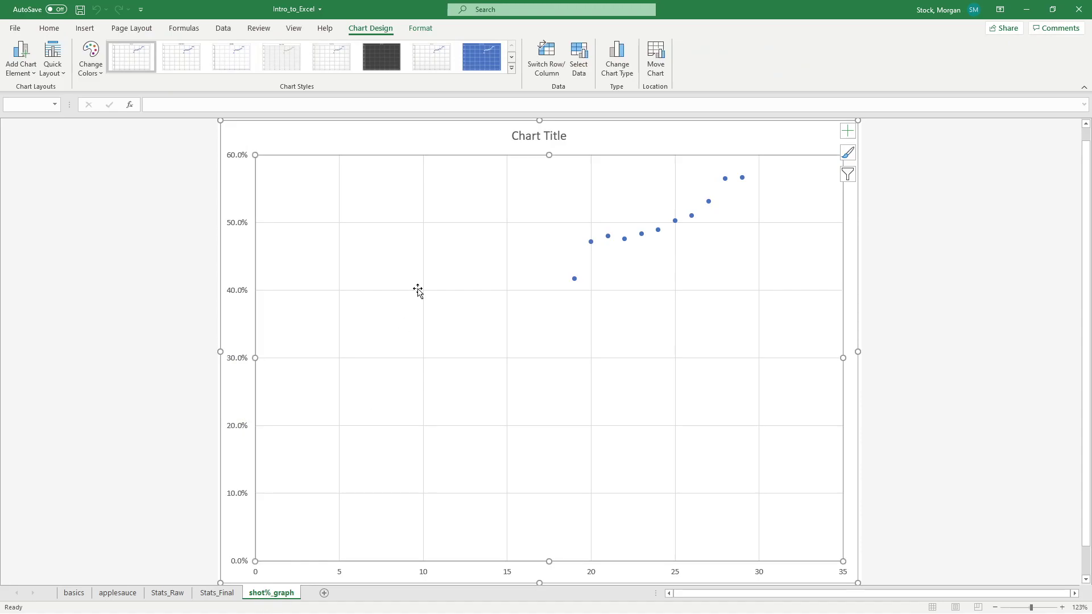
{"action": "left_click", "coordinate": [462, 143]}
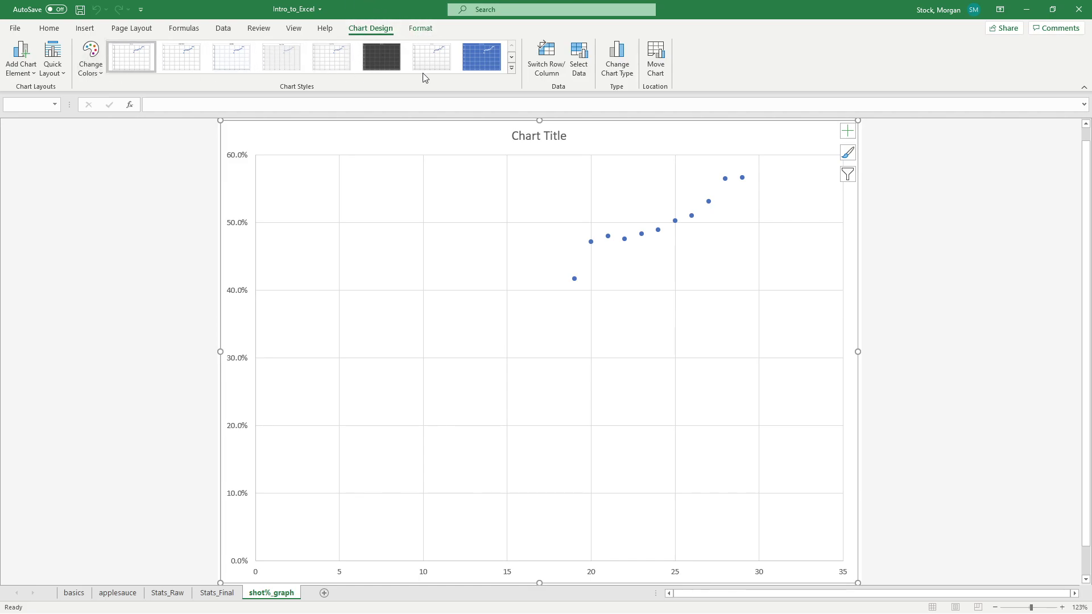
{"action": "left_click", "coordinate": [426, 28]}
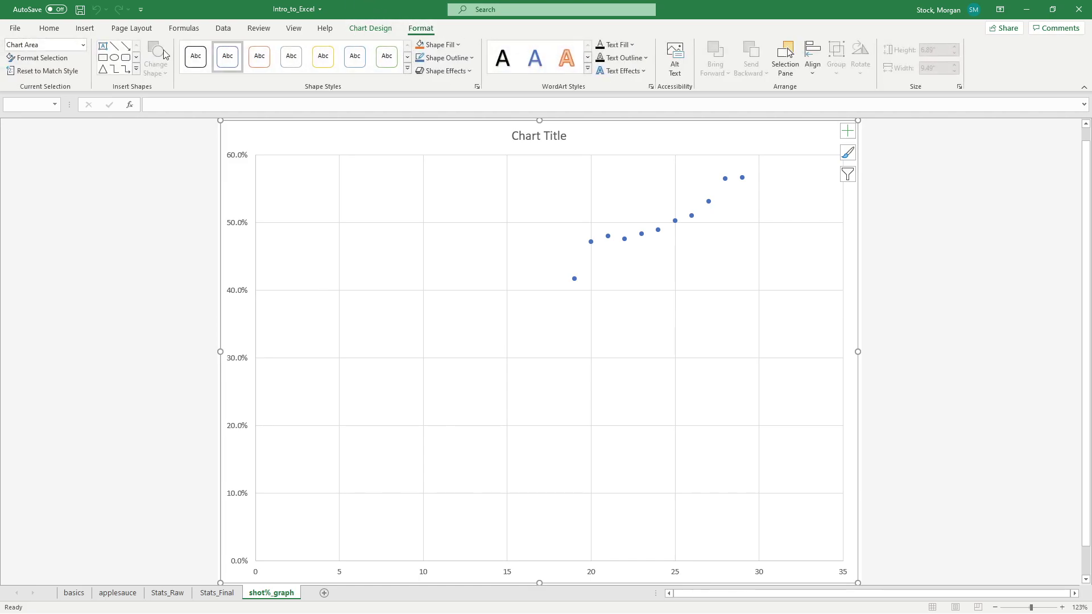
Step: Add primary horizontal and primary vertical axis titles to the chart
{"action": "left_click", "coordinate": [372, 28]}
{"action": "left_click", "coordinate": [24, 67]}
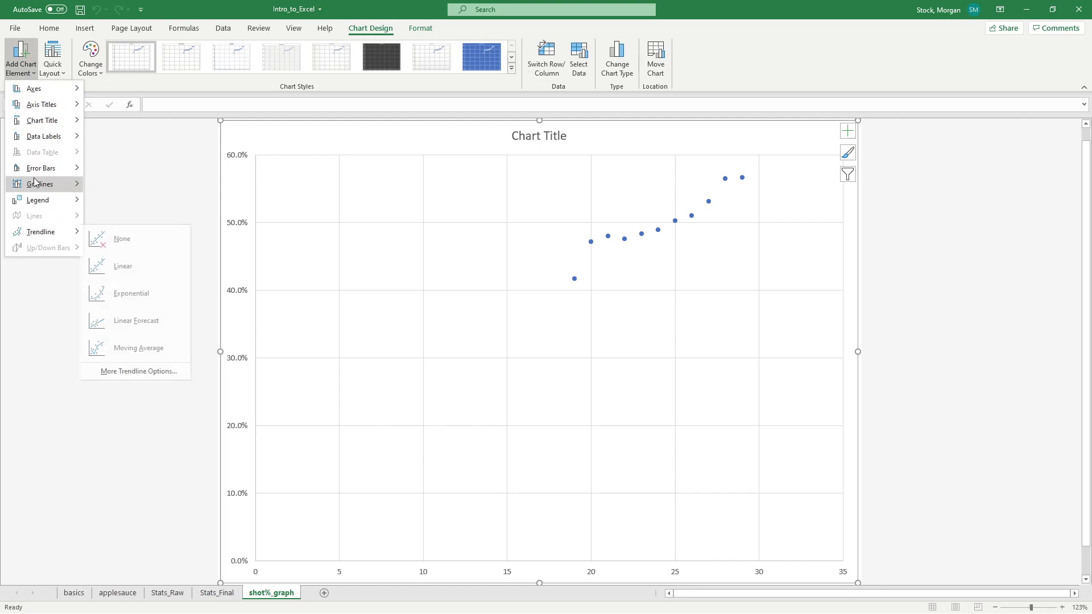
{"action": "mouse_move", "coordinate": [35, 112]}
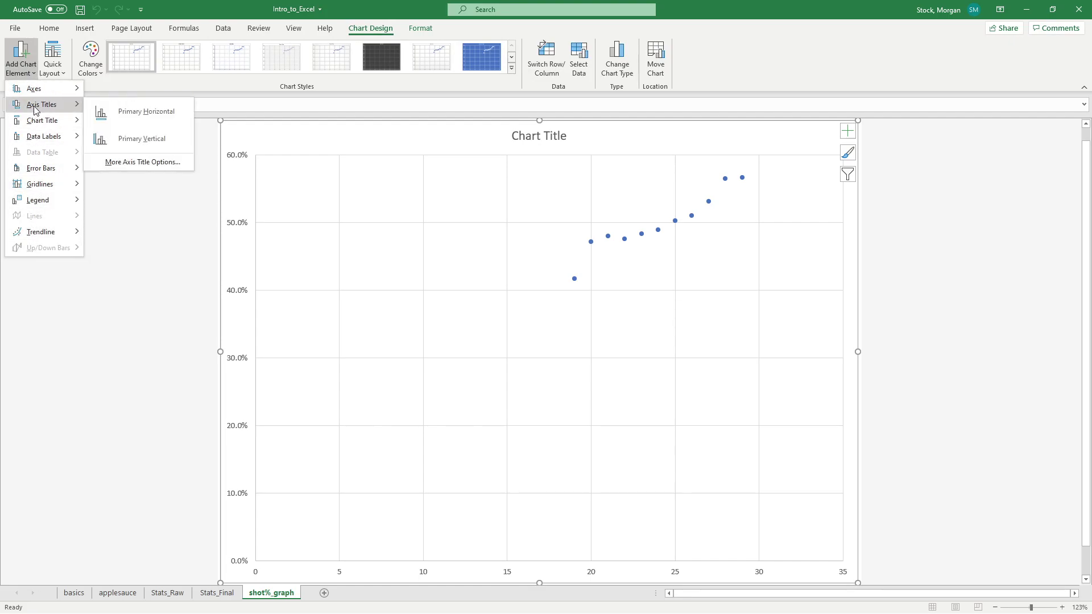
{"action": "left_click", "coordinate": [126, 113]}
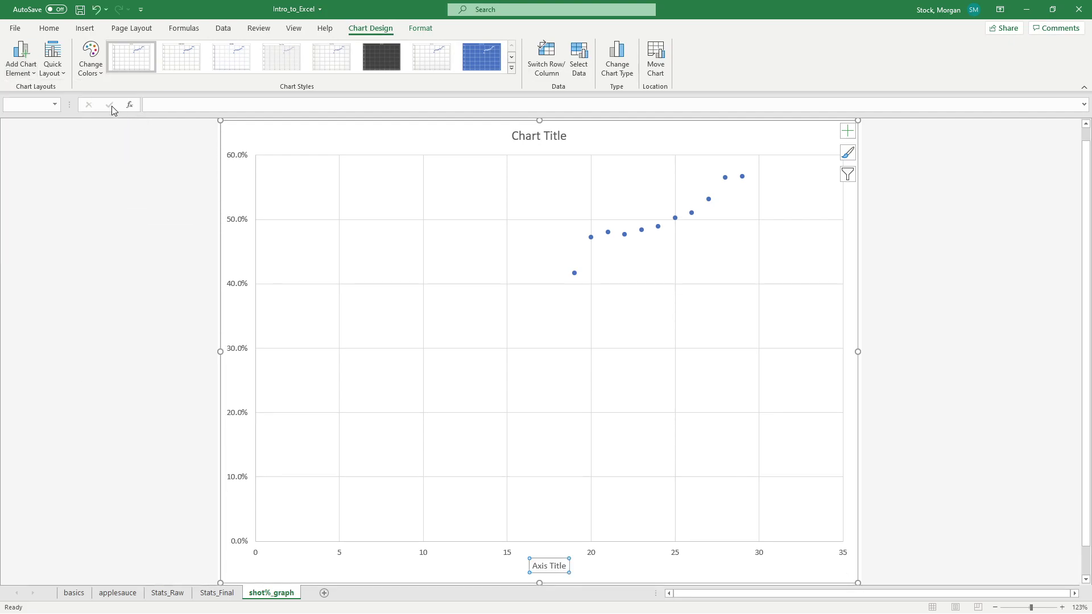
{"action": "left_click", "coordinate": [22, 59]}
{"action": "mouse_move", "coordinate": [41, 110]}
{"action": "left_click", "coordinate": [131, 139]}
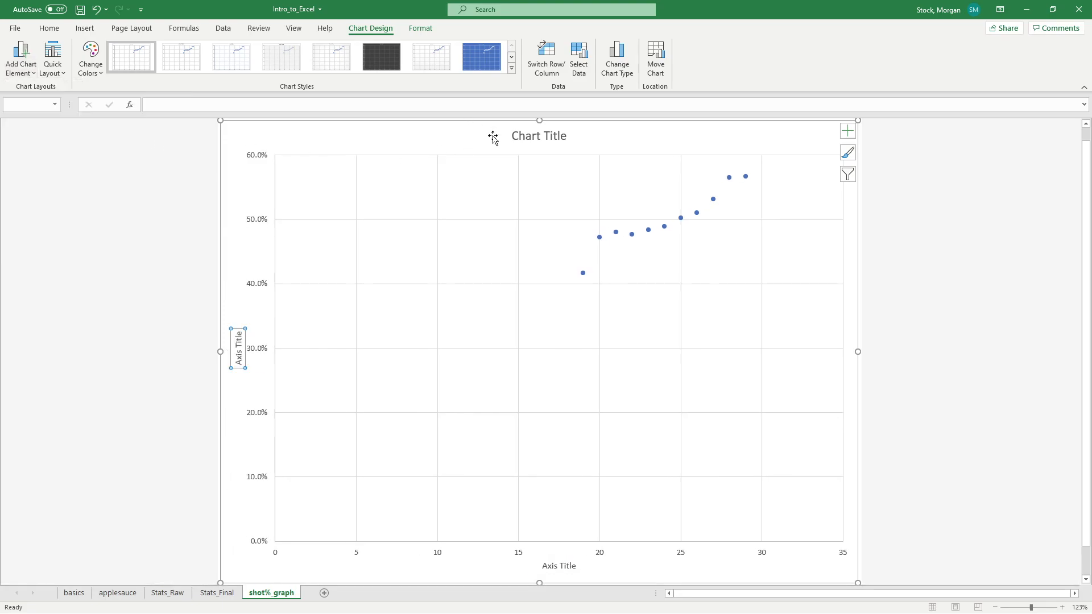
Step: Replace the chart title text with 'Shot % as a Function of Age'
{"action": "left_click", "coordinate": [534, 139]}
{"action": "double_click", "coordinate": [534, 139]}
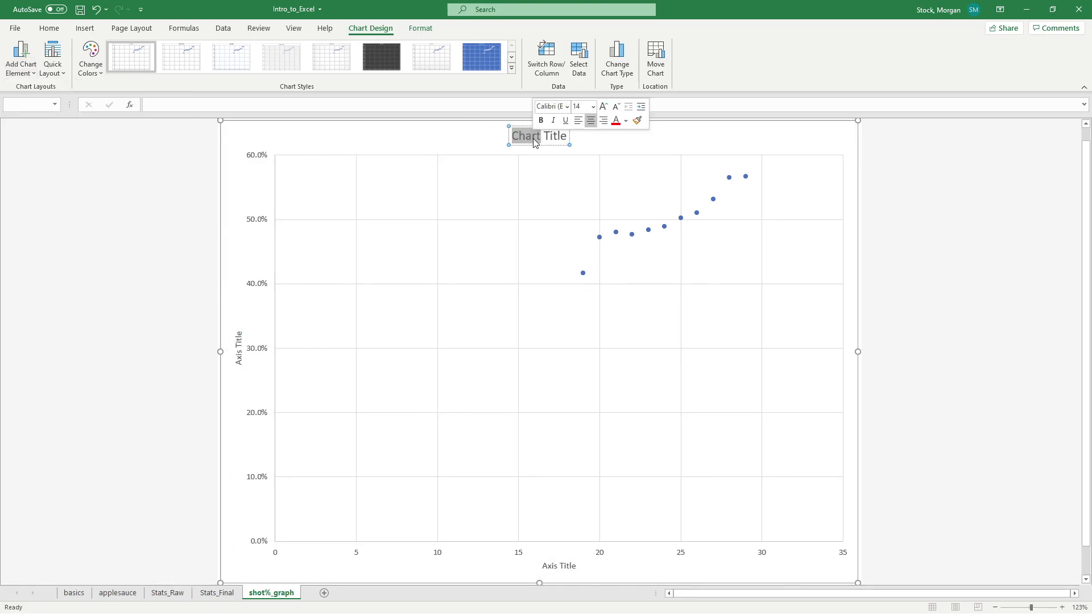
{"action": "triple_click", "coordinate": [534, 139]}
{"action": "type", "text": "S"}
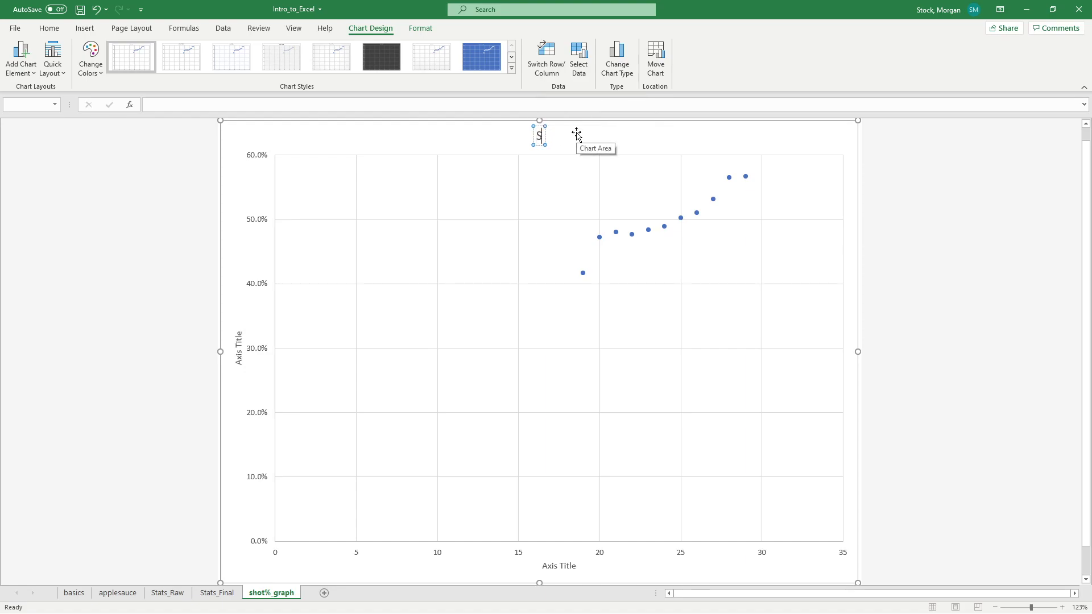
{"action": "type", "text": "hot % as a Func"}
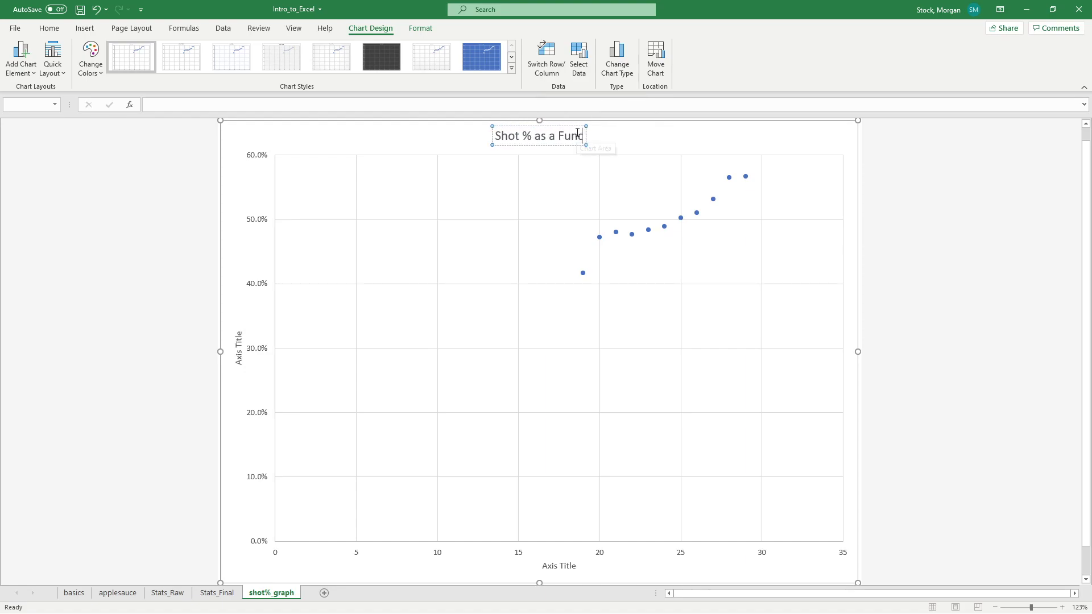
{"action": "type", "text": "tion of Age"}
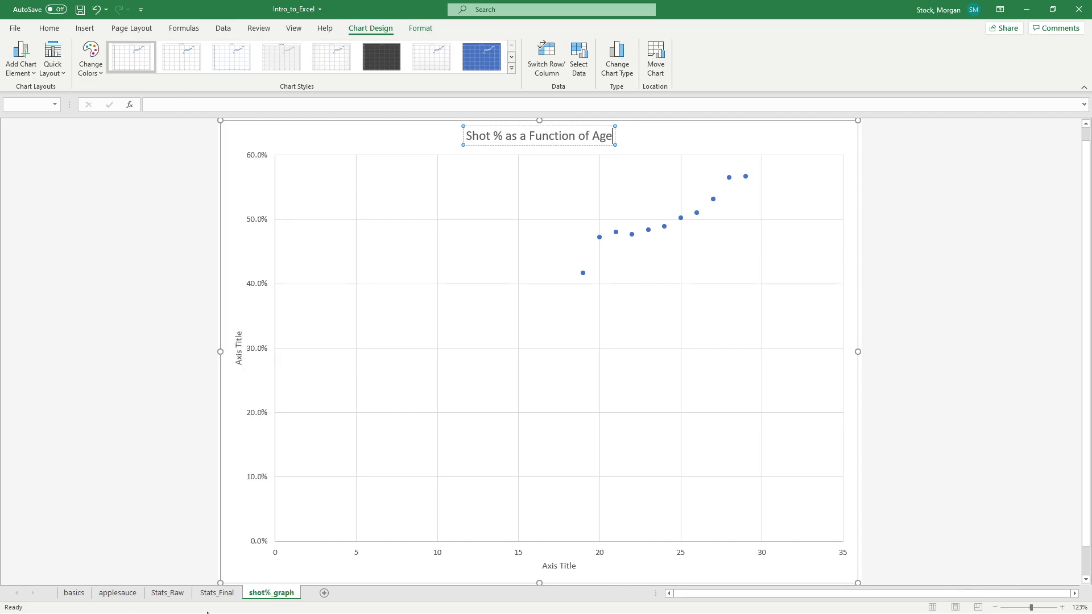
Step: Rename the vertical axis title to 'Shot %'
{"action": "left_click", "coordinate": [217, 593]}
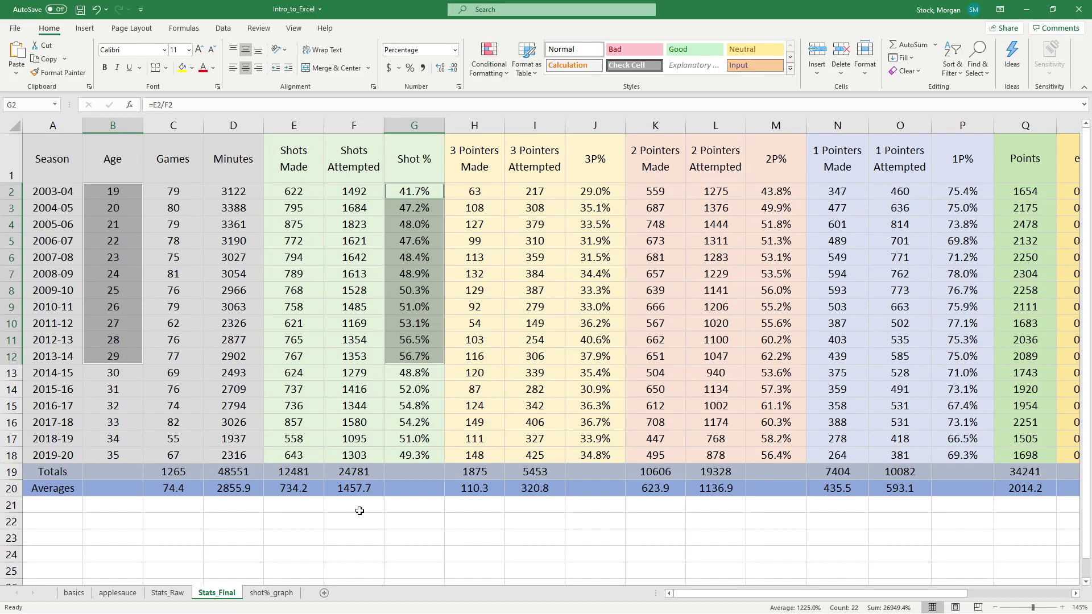
{"action": "left_click", "coordinate": [271, 592]}
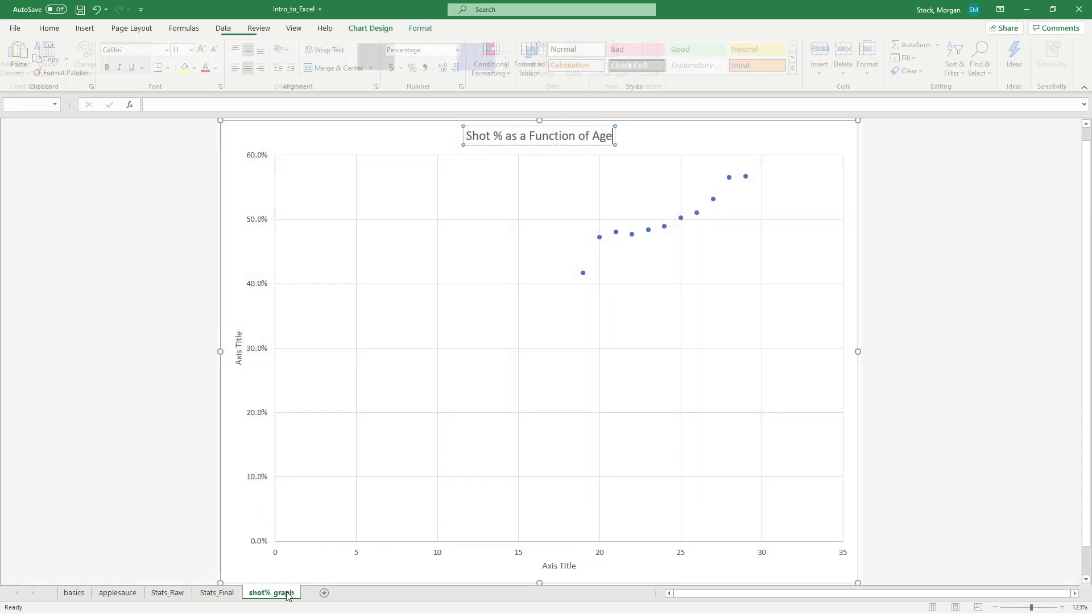
{"action": "left_click", "coordinate": [237, 353]}
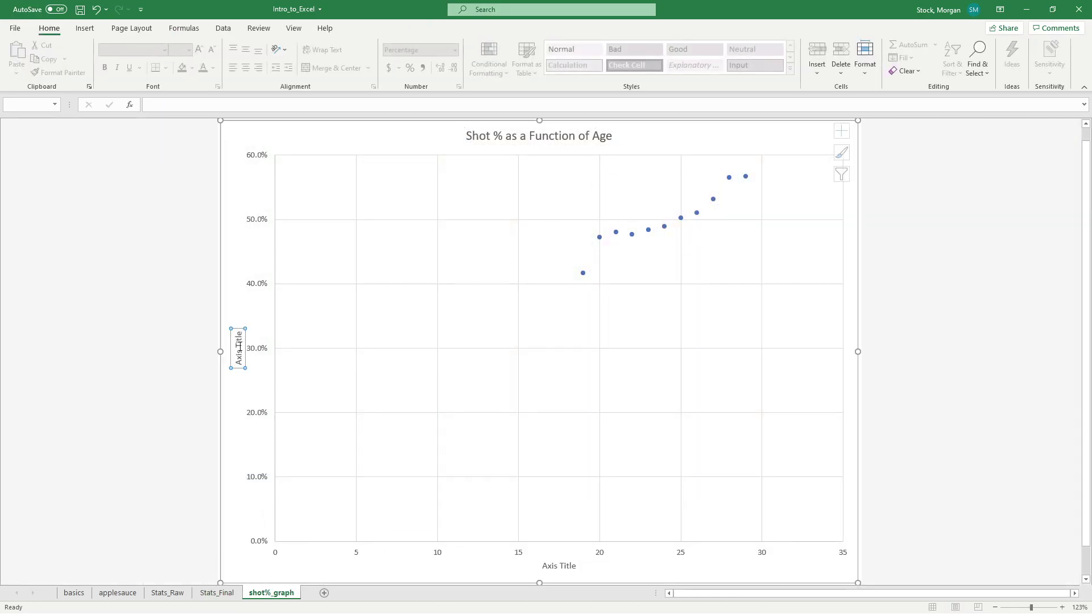
{"action": "triple_click", "coordinate": [238, 348]}
{"action": "type", "text": "Shot %"}
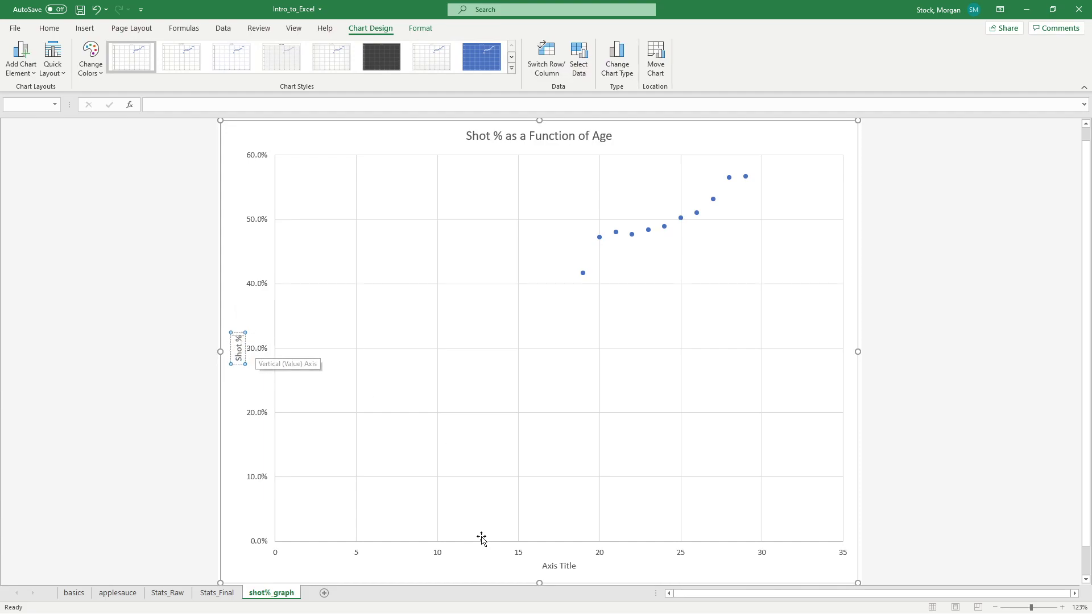
Step: Rename the horizontal axis title to 'Age (years)' and deselect the chart
{"action": "double_click", "coordinate": [560, 569]}
{"action": "left_click", "coordinate": [478, 569]}
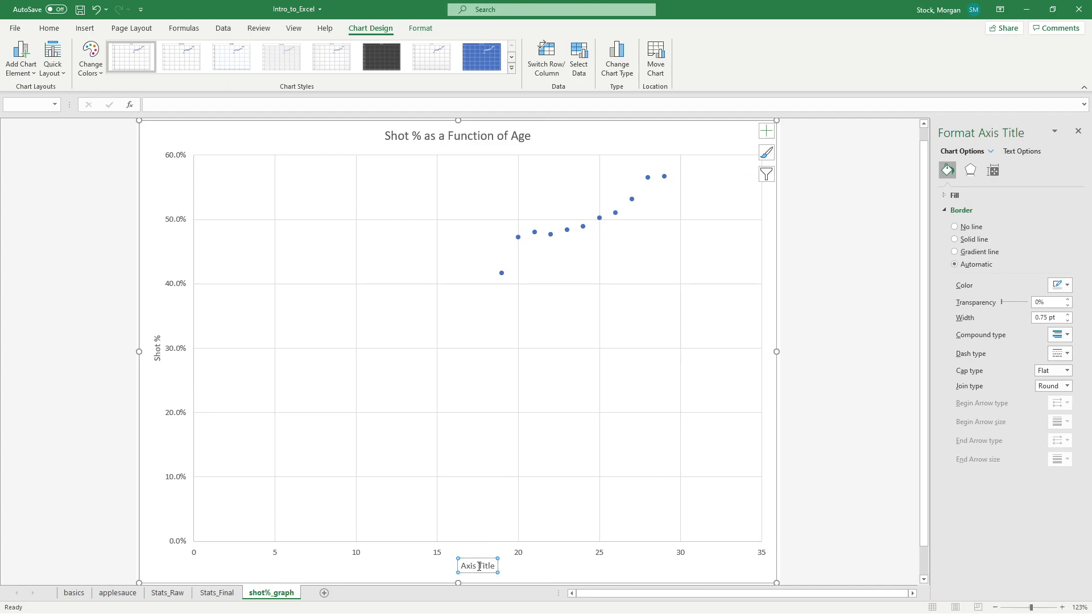
{"action": "triple_click", "coordinate": [479, 567]}
{"action": "type", "text": "A"}
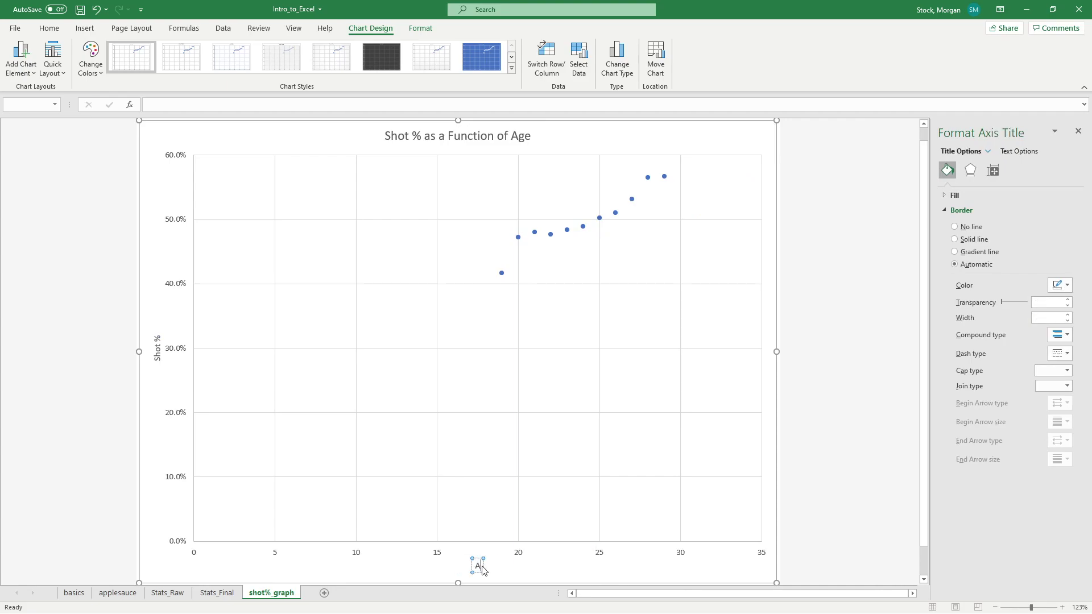
{"action": "type", "text": "ge (years)"}
{"action": "left_click", "coordinate": [821, 321]}
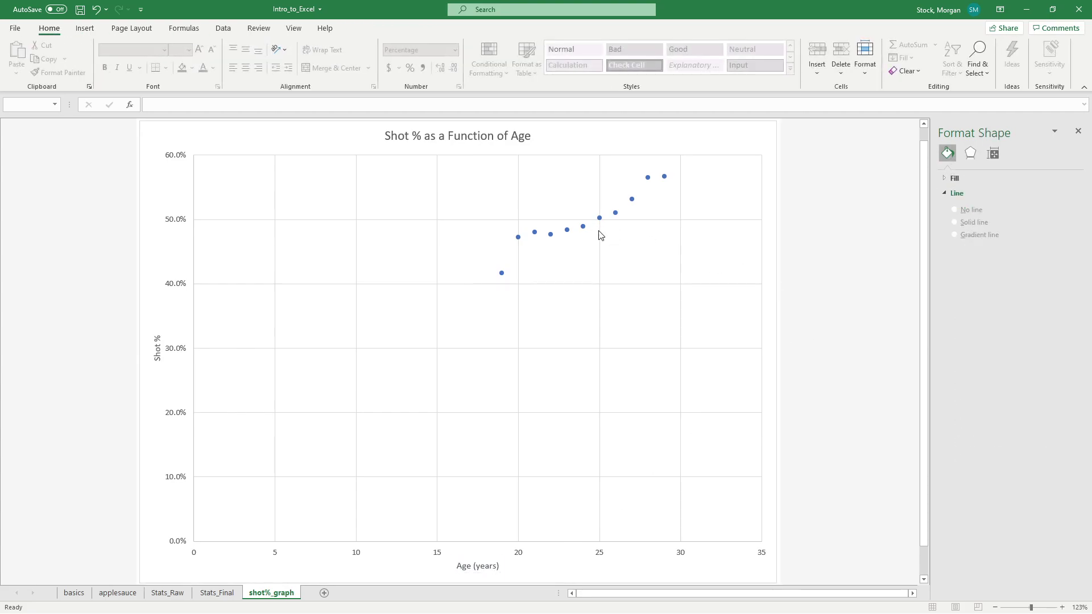
Step: Add a linear trendline showing its equation y = 0.0124x + 0.2031 and R² = 0.8969
{"action": "left_click", "coordinate": [613, 217]}
{"action": "mouse_move", "coordinate": [614, 220]}
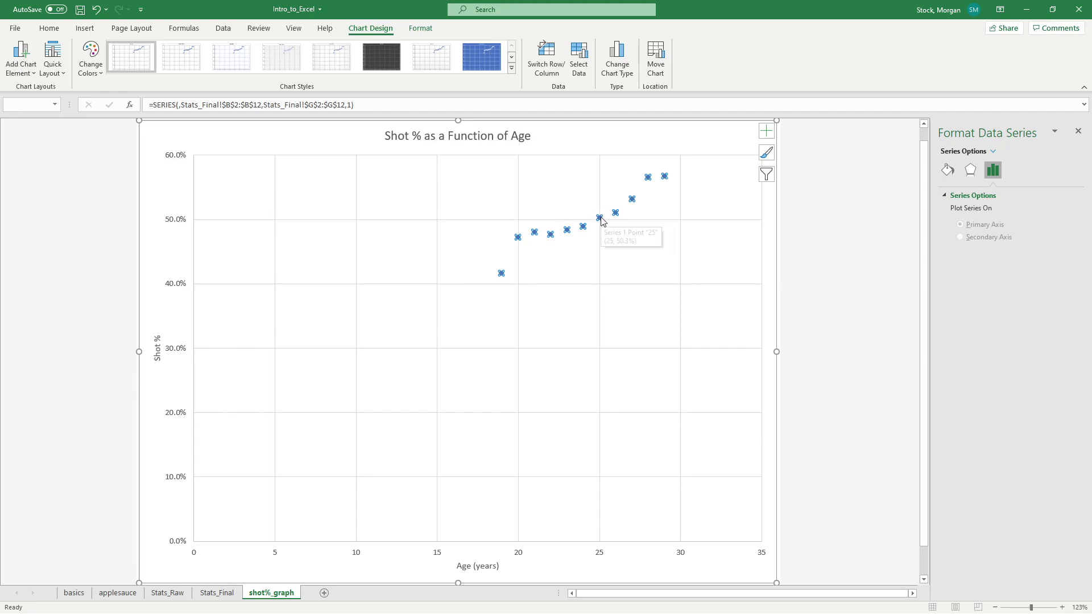
{"action": "right_click", "coordinate": [602, 220]}
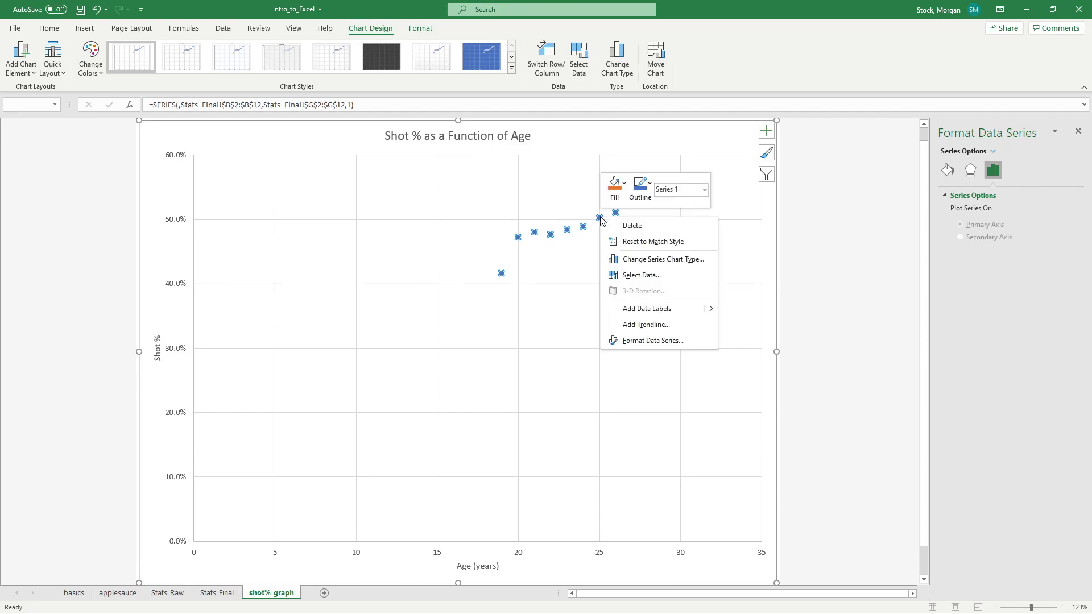
{"action": "left_click", "coordinate": [663, 327]}
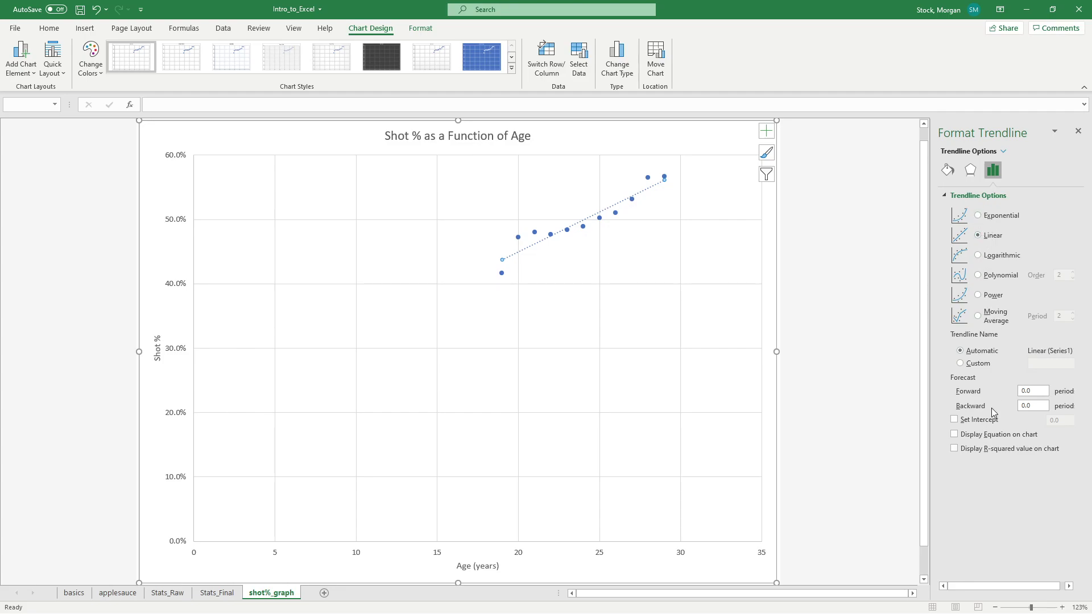
{"action": "left_click", "coordinate": [976, 441]}
{"action": "left_click", "coordinate": [970, 448]}
{"action": "left_click", "coordinate": [630, 173]}
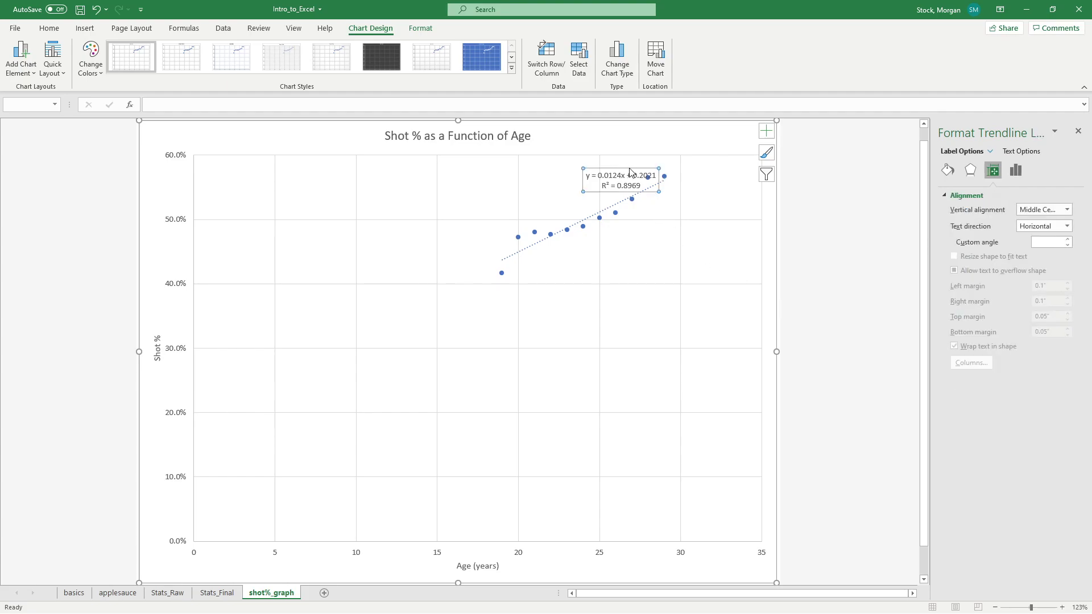
Step: Enlarge the equation and R² label to 20 pt and drag it lower into the plot
{"action": "left_click_drag", "start_coordinate": [630, 173], "coordinate": [472, 199]}
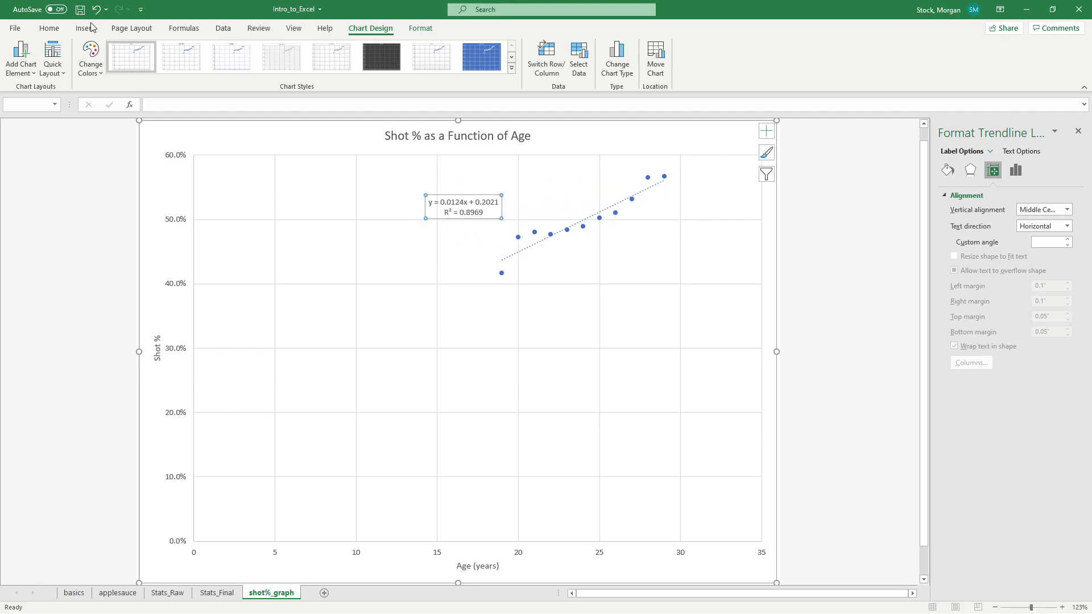
{"action": "left_click", "coordinate": [49, 30]}
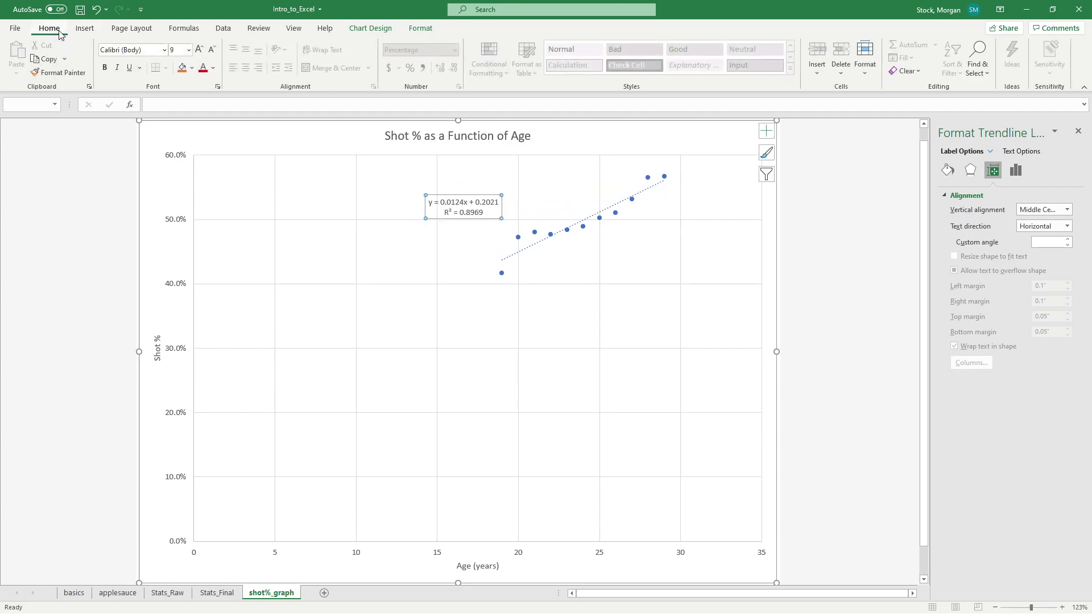
{"action": "left_click", "coordinate": [199, 49]}
{"action": "left_click", "coordinate": [198, 49]}
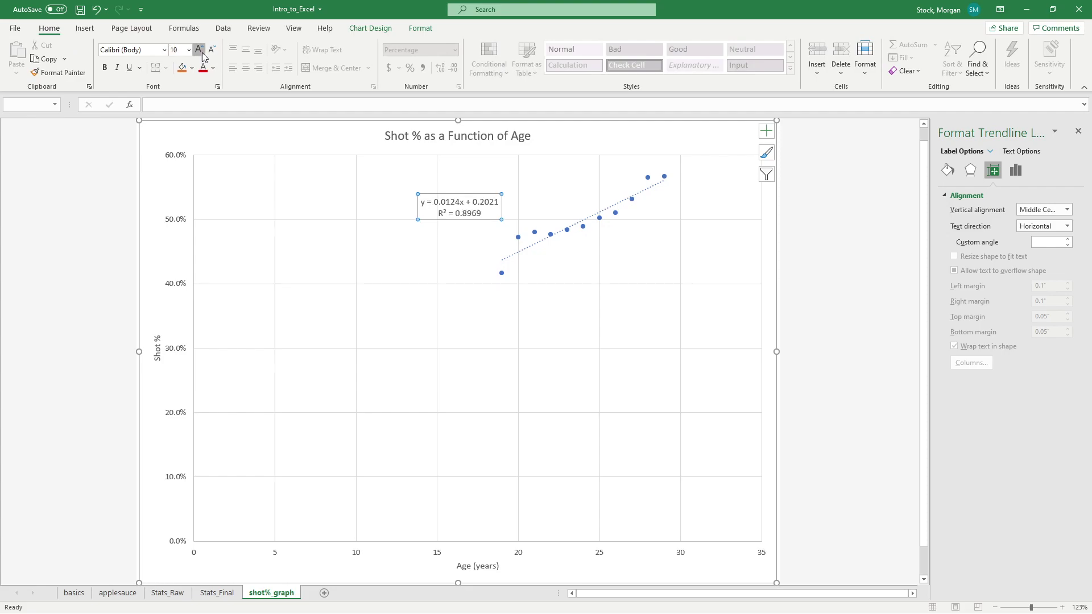
{"action": "left_click", "coordinate": [198, 49]}
{"action": "left_click", "coordinate": [198, 50]}
{"action": "left_click", "coordinate": [199, 50]}
{"action": "left_click", "coordinate": [198, 49]}
{"action": "left_click", "coordinate": [199, 49]}
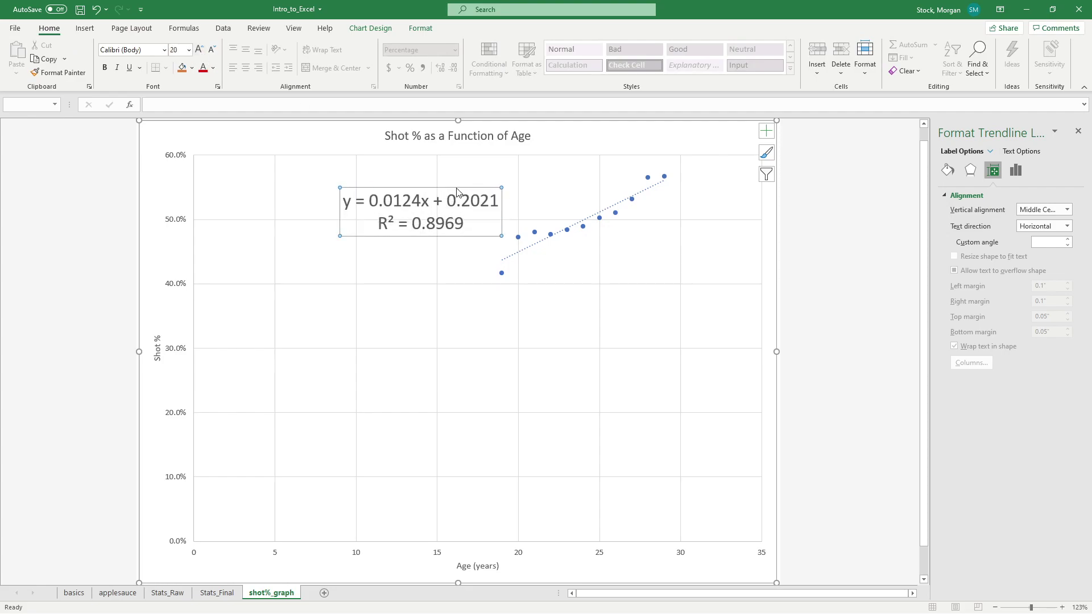
{"action": "left_click_drag", "start_coordinate": [468, 209], "coordinate": [568, 317]}
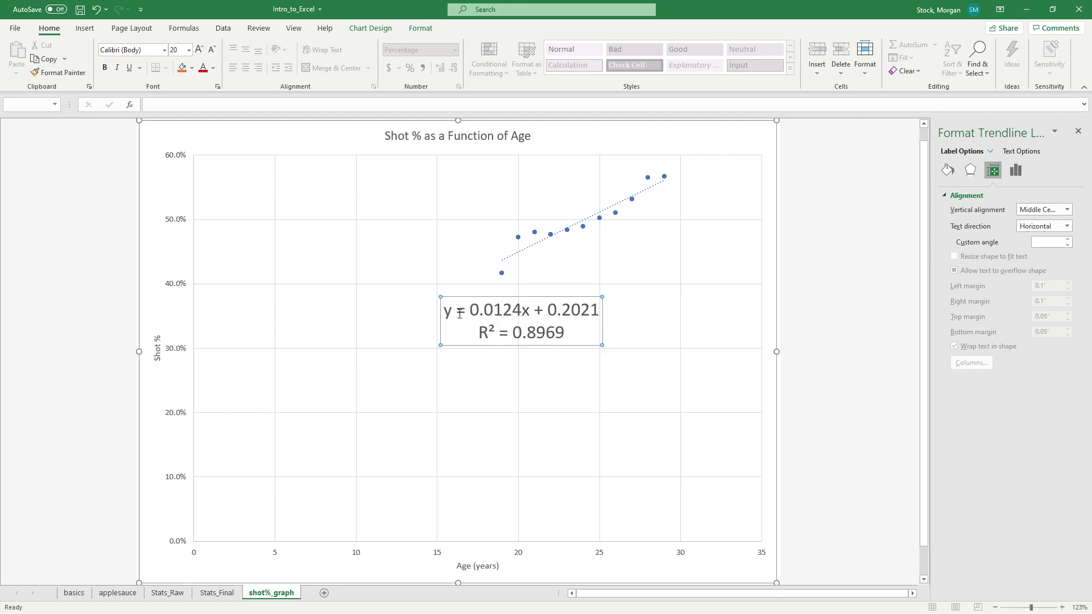
Step: Select the slope 0.0124 and intercept 0.2021 within the equation label text
{"action": "double_click", "coordinate": [448, 310]}
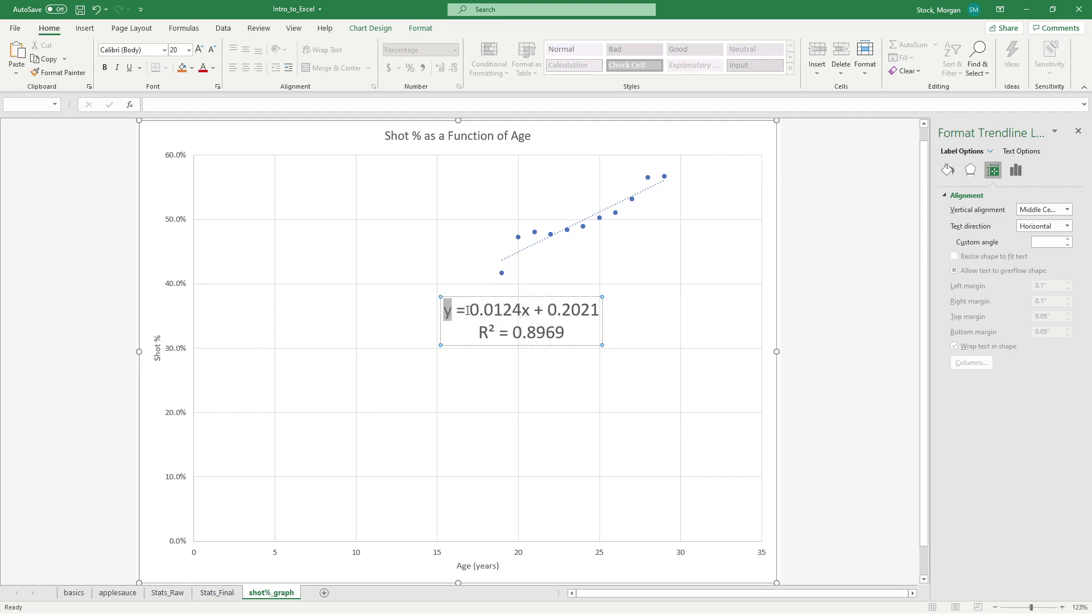
{"action": "left_click_drag", "start_coordinate": [469, 310], "coordinate": [530, 312]}
{"action": "left_click_drag", "start_coordinate": [547, 313], "coordinate": [592, 313]}
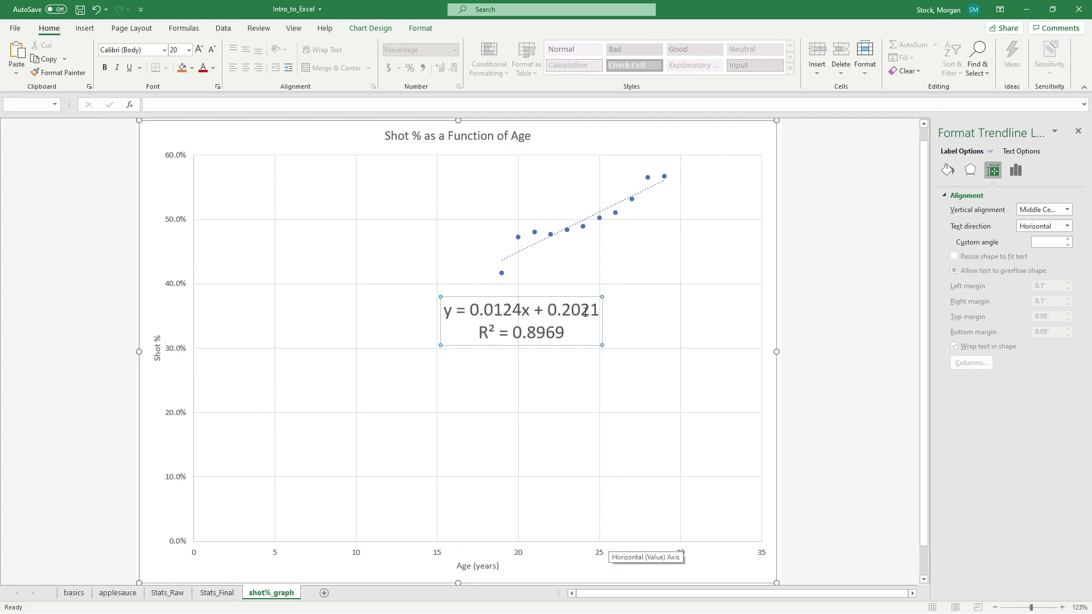
{"action": "left_click_drag", "start_coordinate": [516, 310], "coordinate": [468, 310]}
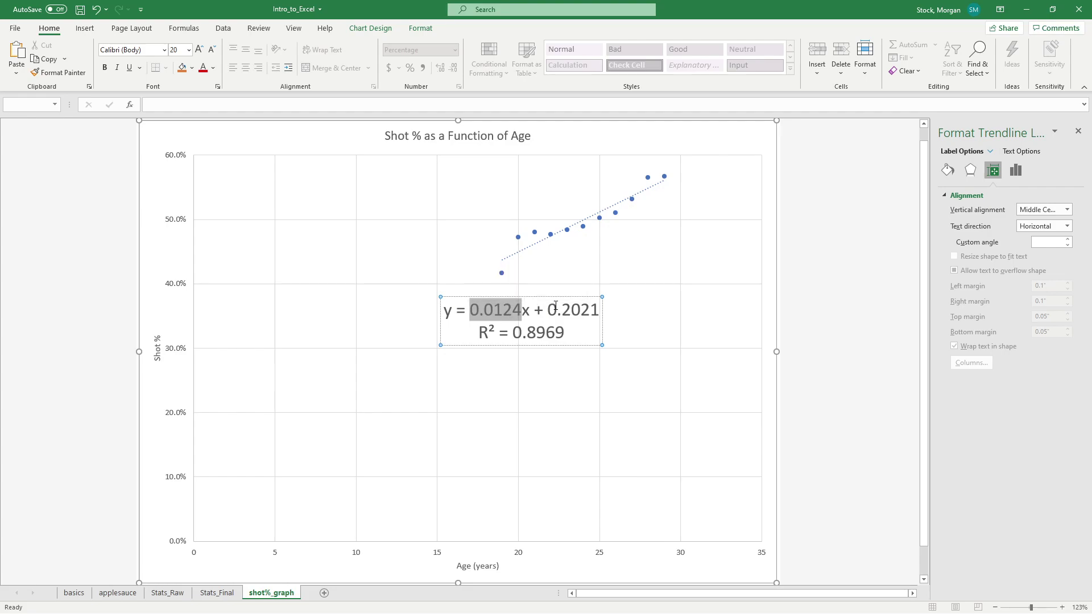
{"action": "left_click_drag", "start_coordinate": [547, 310], "coordinate": [606, 311]}
{"action": "left_click", "coordinate": [592, 310]}
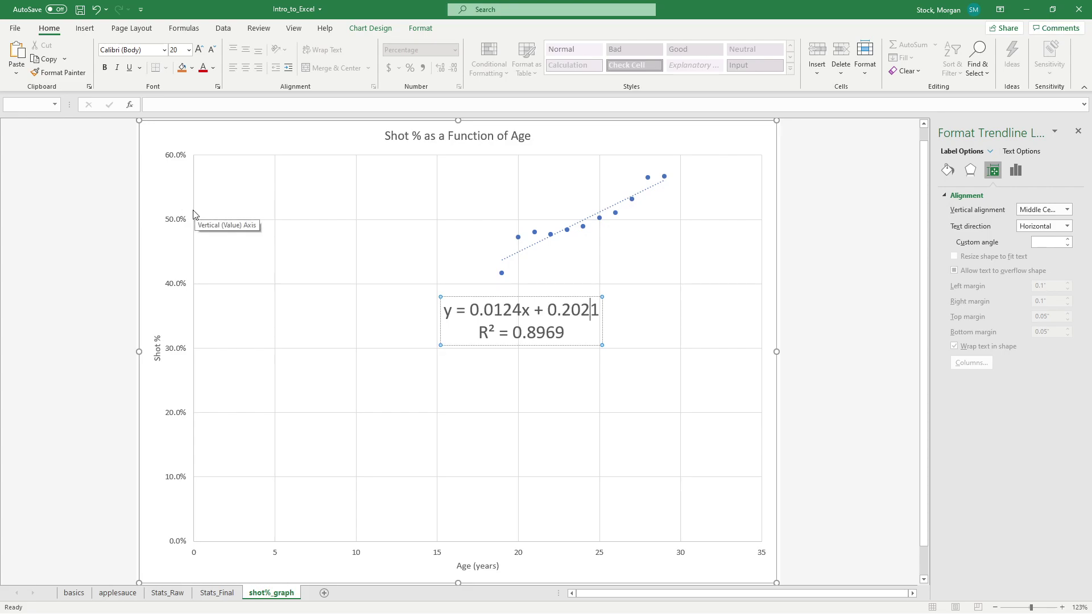
Step: Set the horizontal Age axis minimum bound to 18 so it spans 18 to 30
{"action": "left_click", "coordinate": [85, 339]}
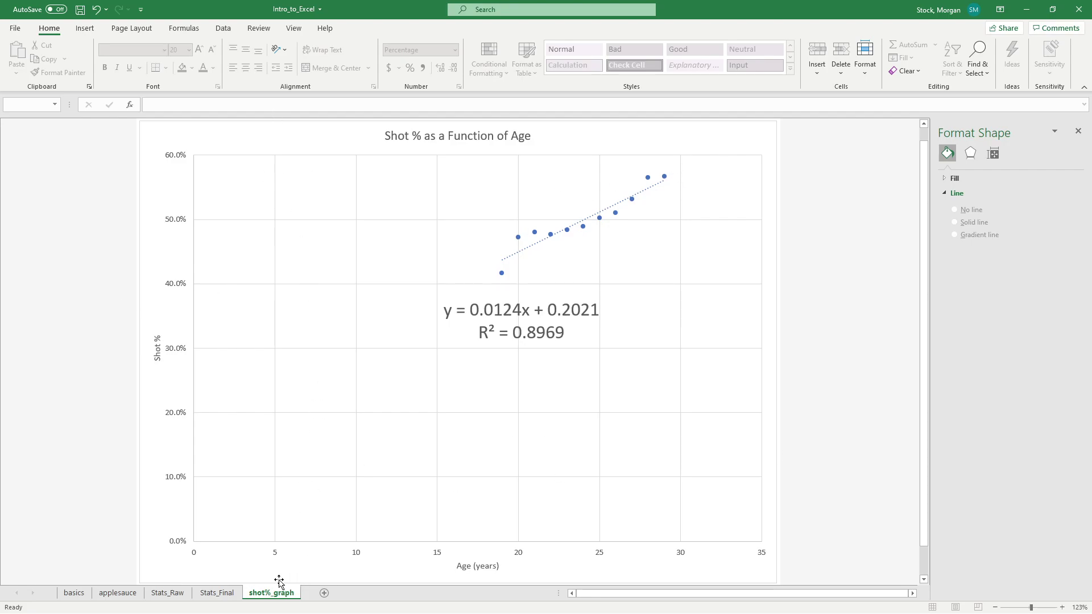
{"action": "left_click", "coordinate": [196, 559]}
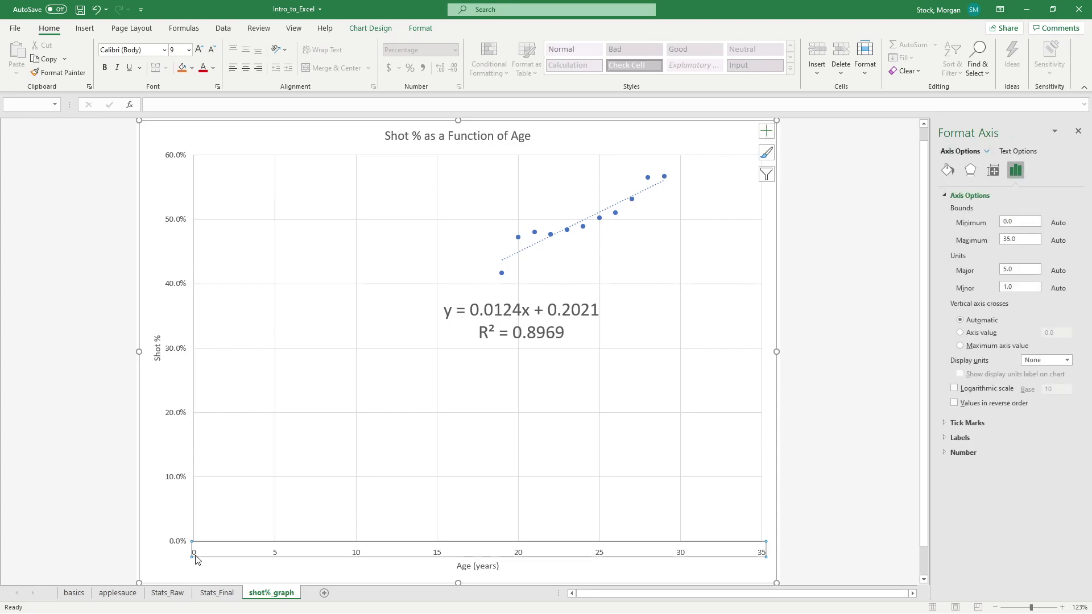
{"action": "right_click", "coordinate": [196, 559]}
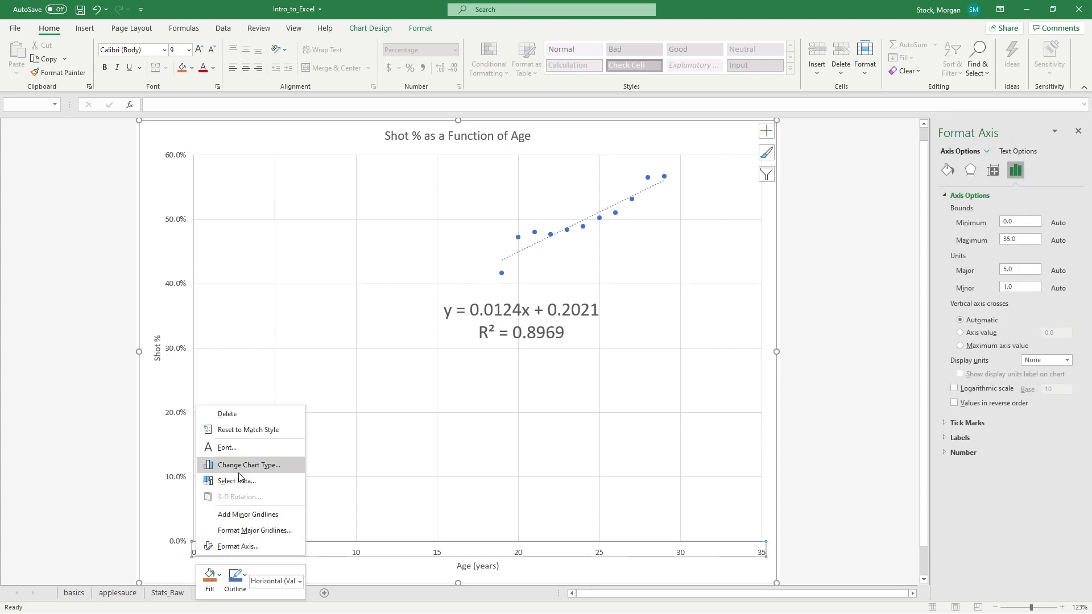
{"action": "left_click", "coordinate": [239, 547]}
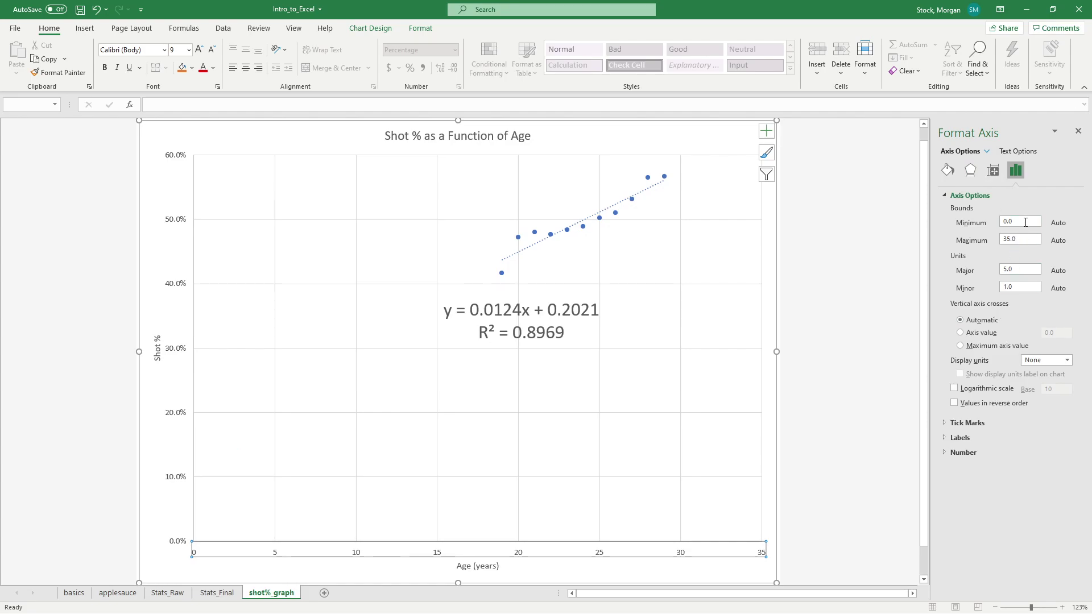
{"action": "left_click_drag", "start_coordinate": [1029, 222], "coordinate": [993, 224]}
{"action": "type", "text": "18"}
{"action": "key", "text": "Return"}
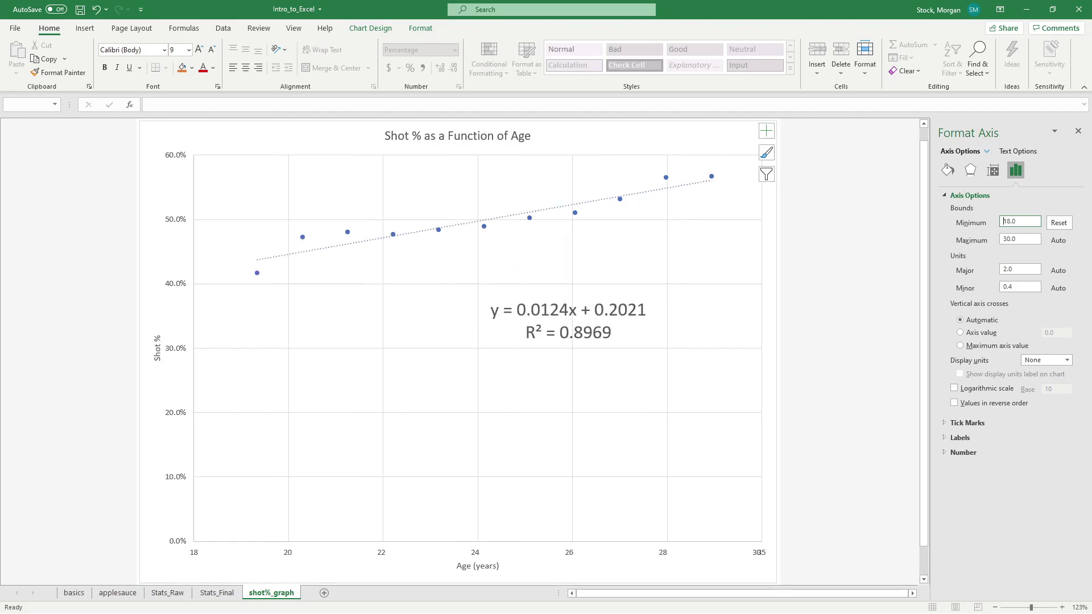
{"action": "left_click", "coordinate": [1079, 132]}
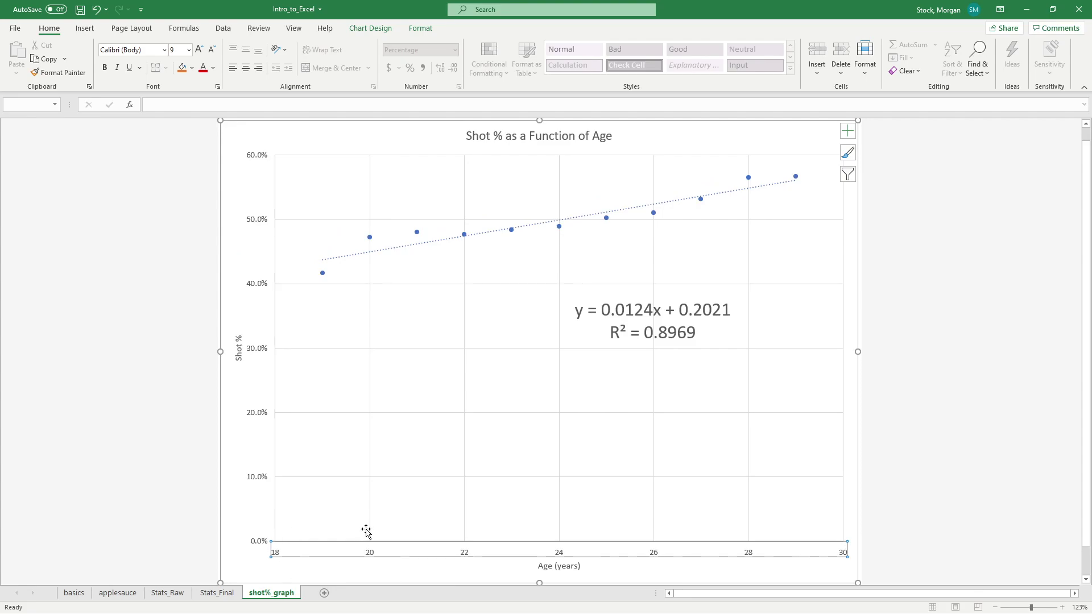
Step: Drag the equation and R² label up and left to sit just beneath the trendline
{"action": "left_click", "coordinate": [653, 307]}
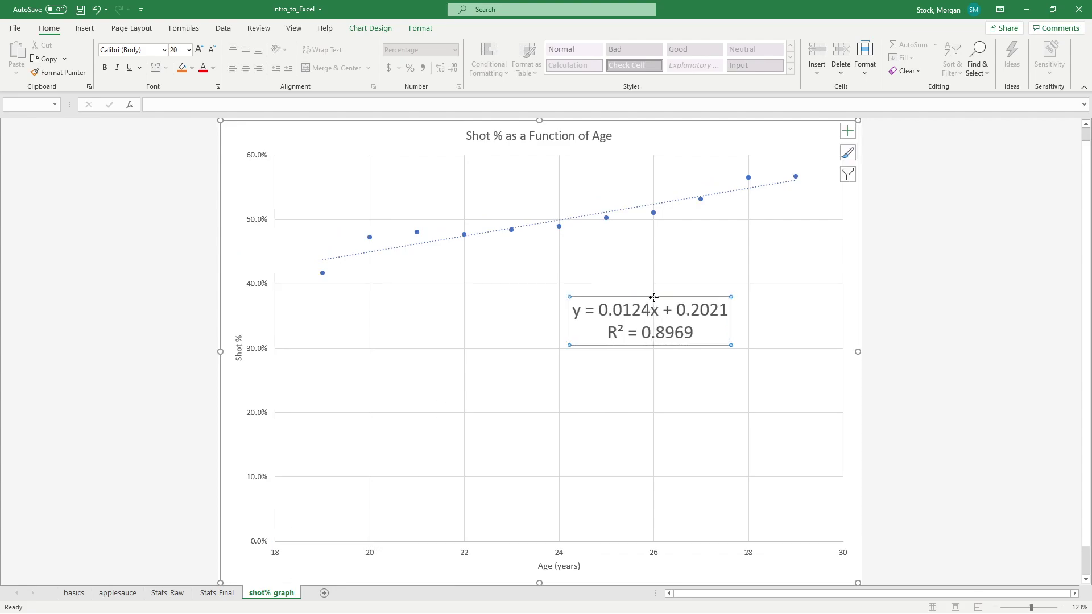
{"action": "left_click_drag", "start_coordinate": [654, 298], "coordinate": [578, 278]}
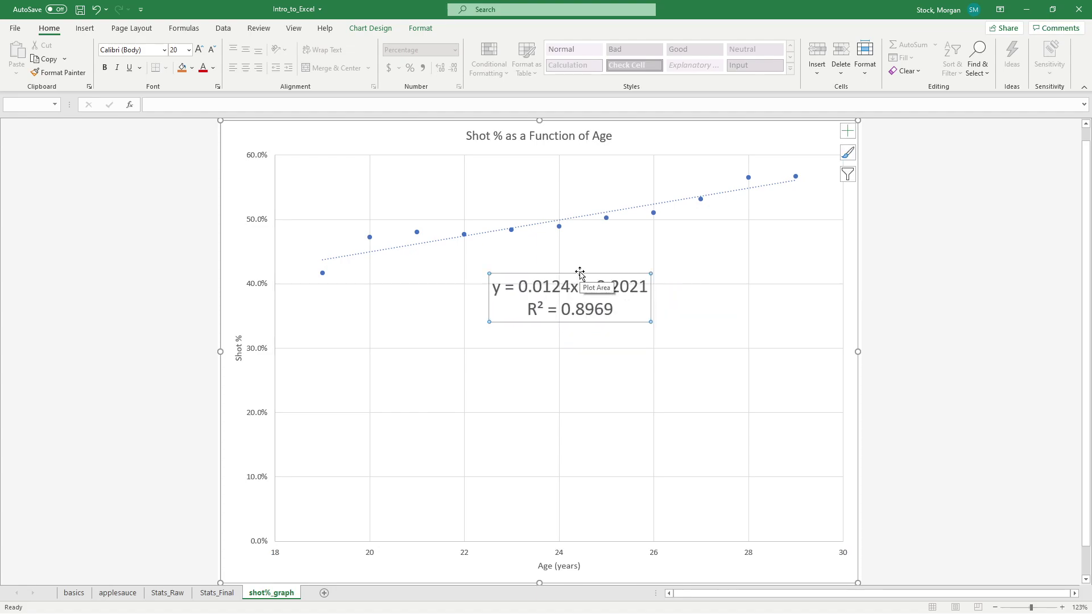
{"action": "left_click", "coordinate": [964, 203]}
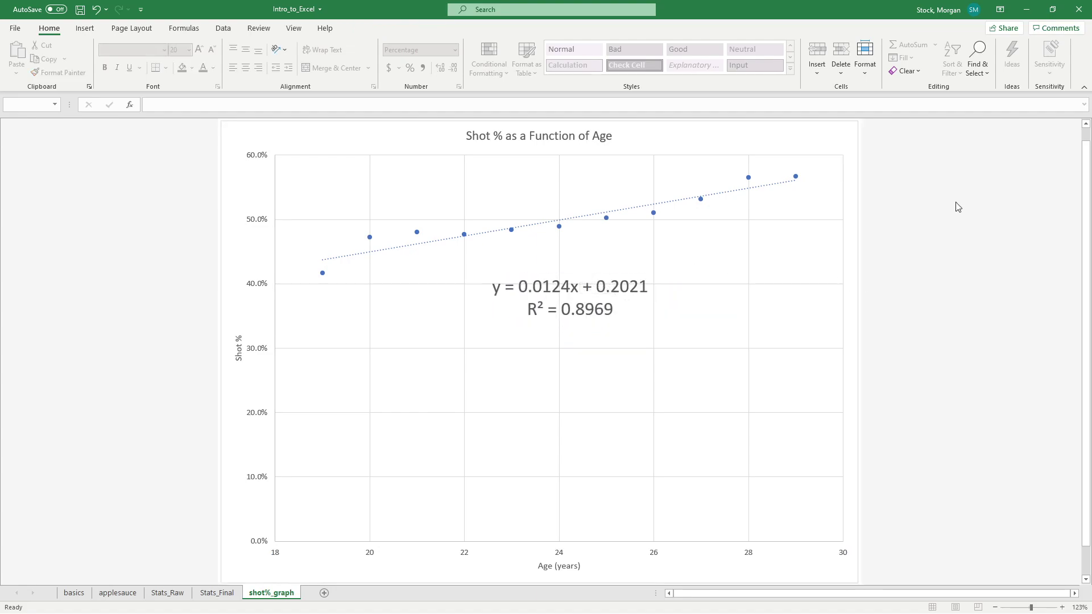